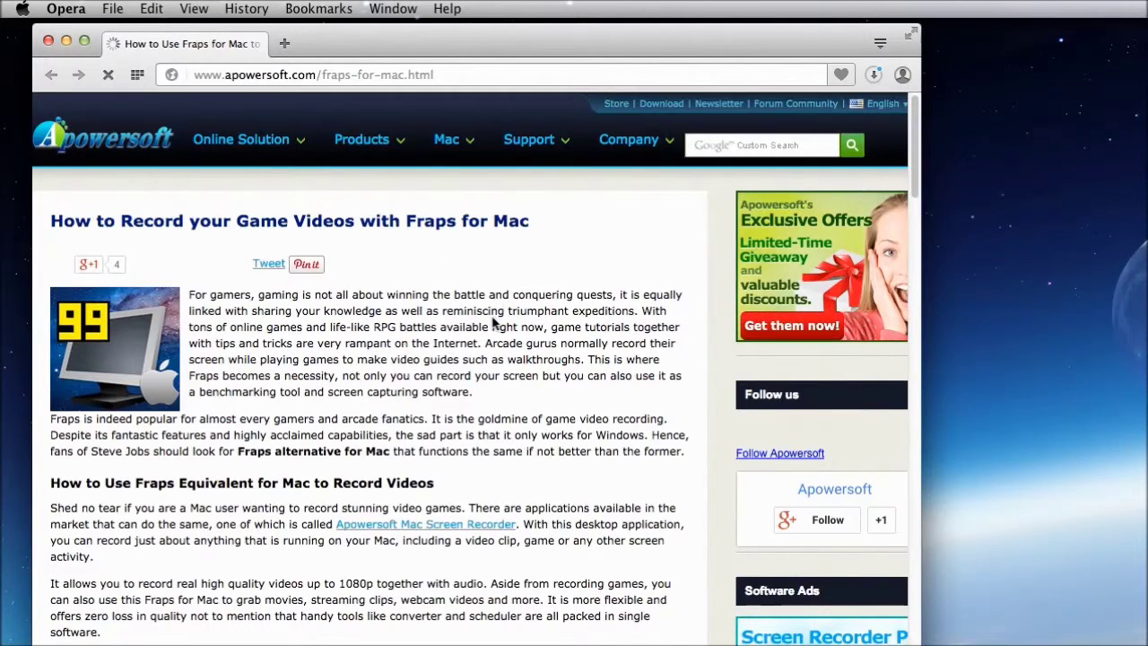
# Step: Download the Mac Screen Recorder installer package from the Fraps for Mac article
pyautogui.scroll(-3, 493, 323)
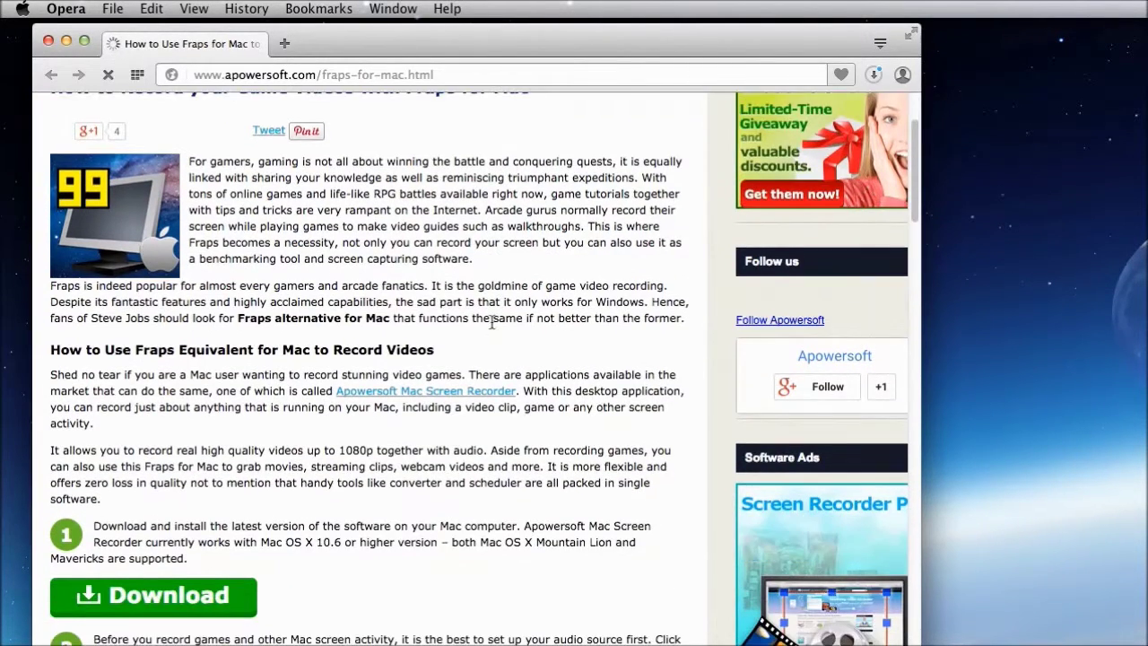
pyautogui.scroll(-3, 493, 328)
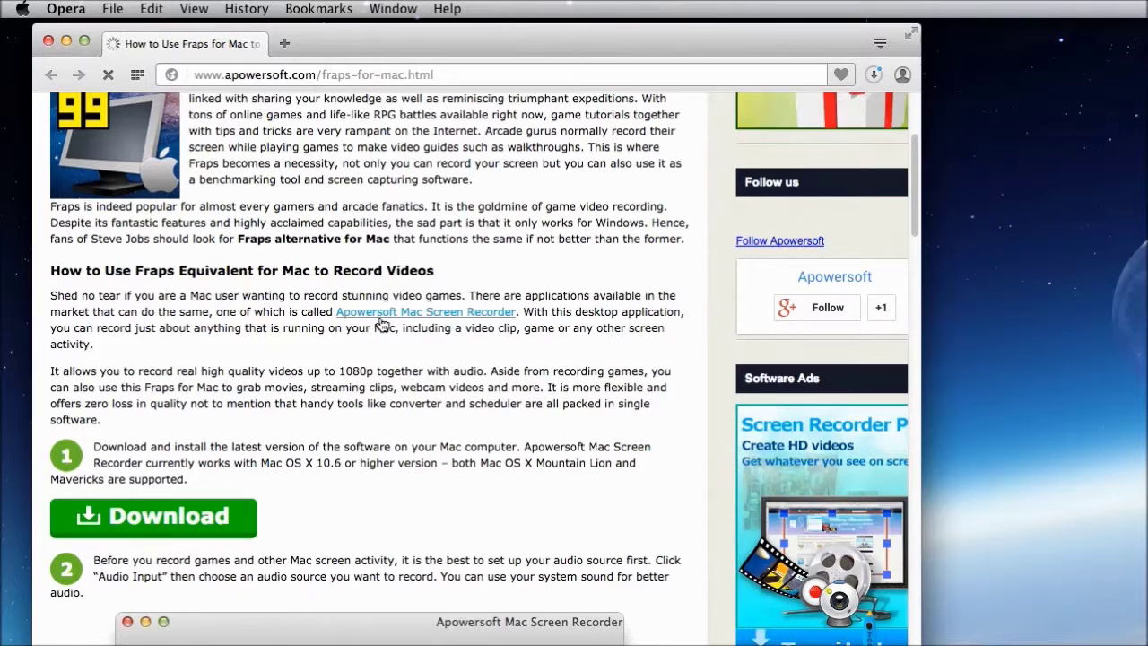
pyautogui.click(206, 518)
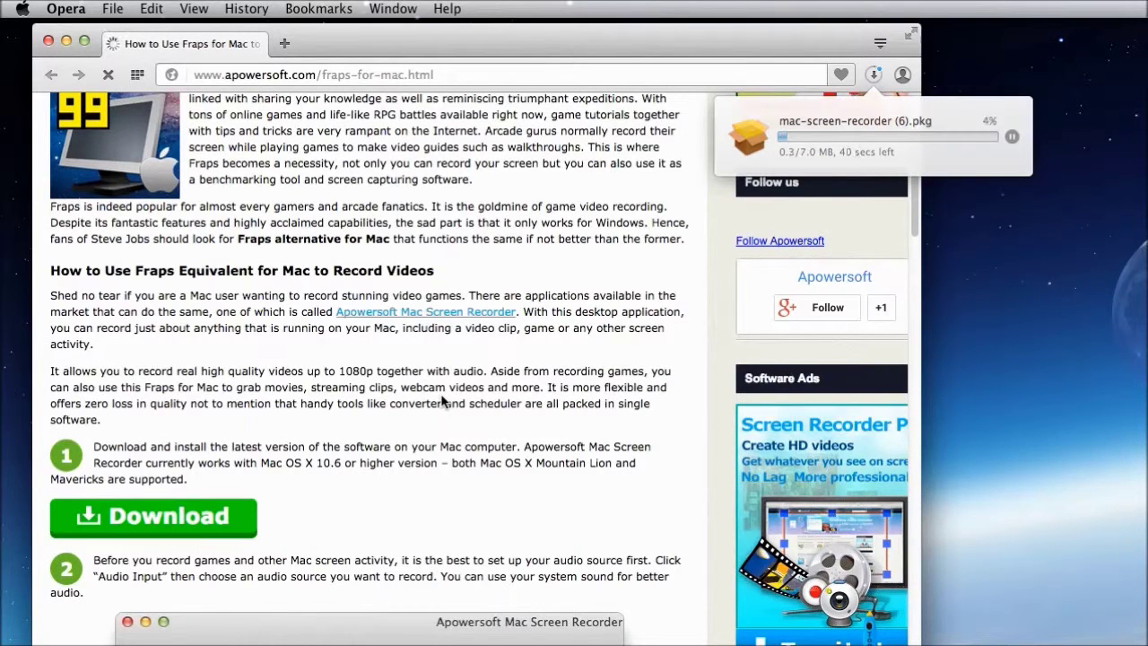
pyautogui.scroll(-1, 529, 288)
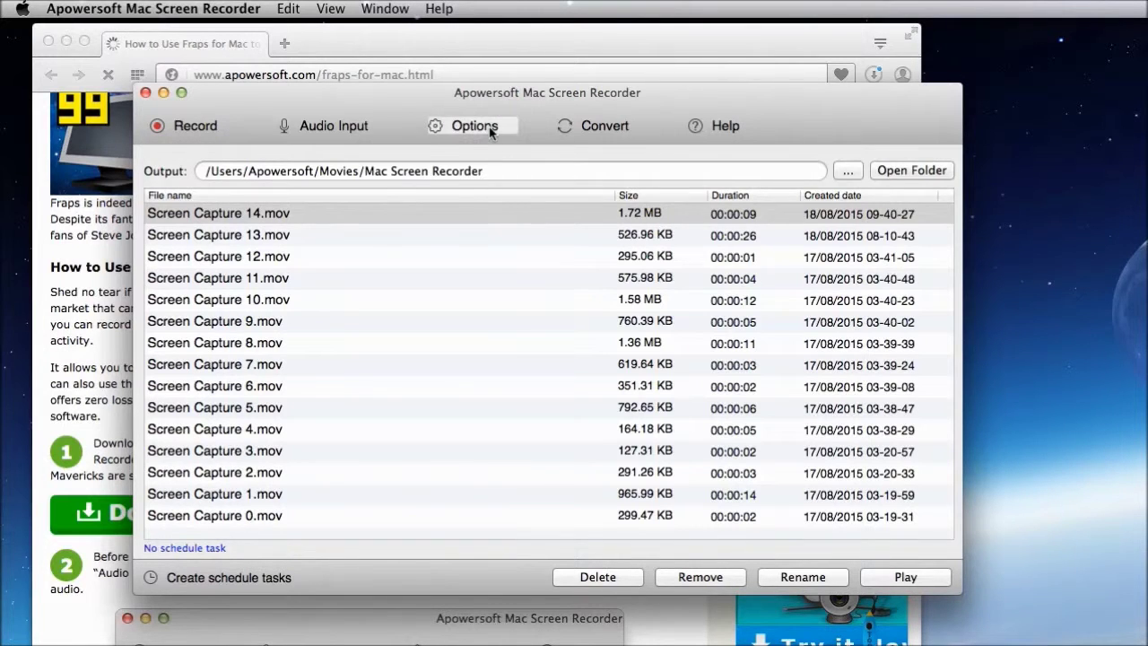
# Step: Set the right-click animation color to light purple and reduce the mouse hot spot size in the cursor settings
pyautogui.click(495, 124)
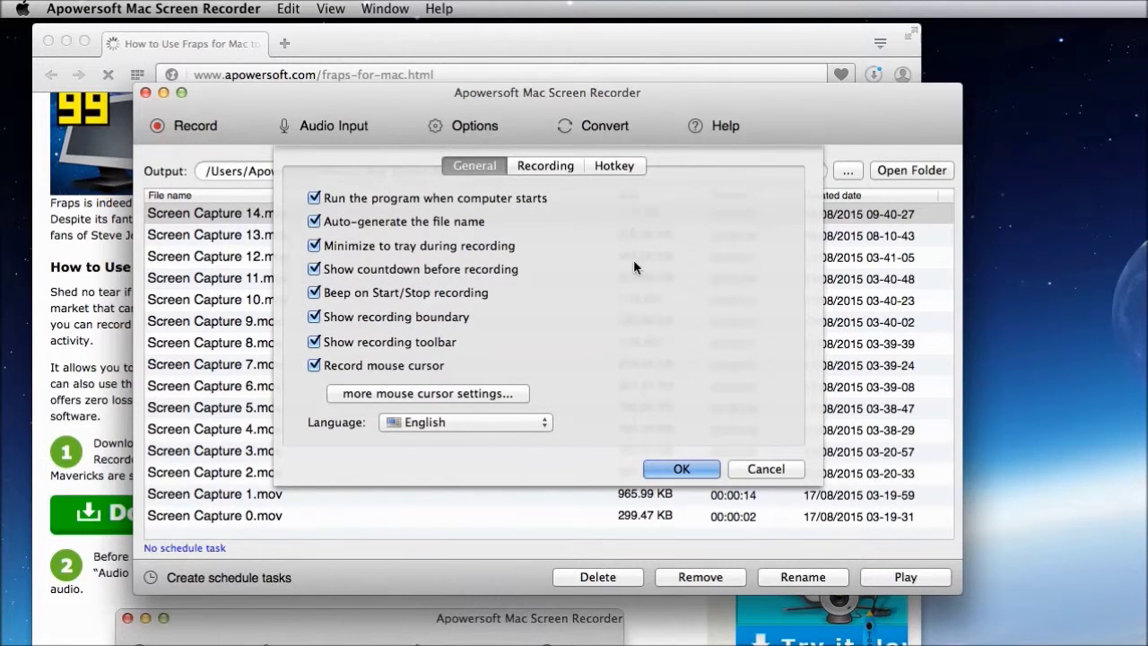
pyautogui.click(453, 404)
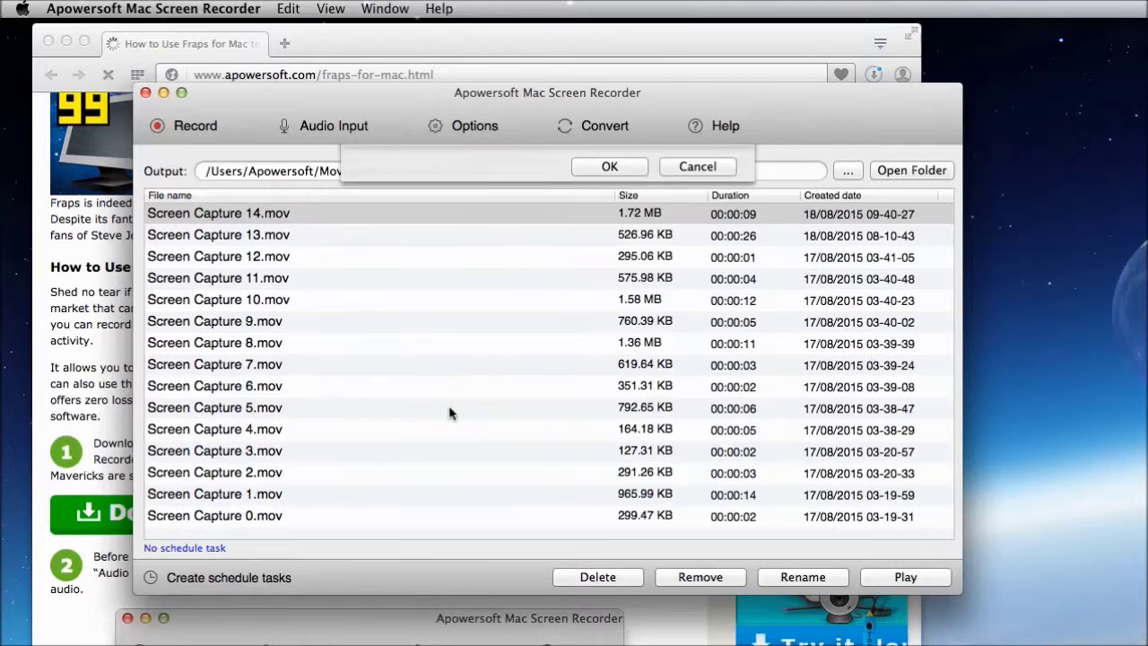
pyautogui.click(663, 239)
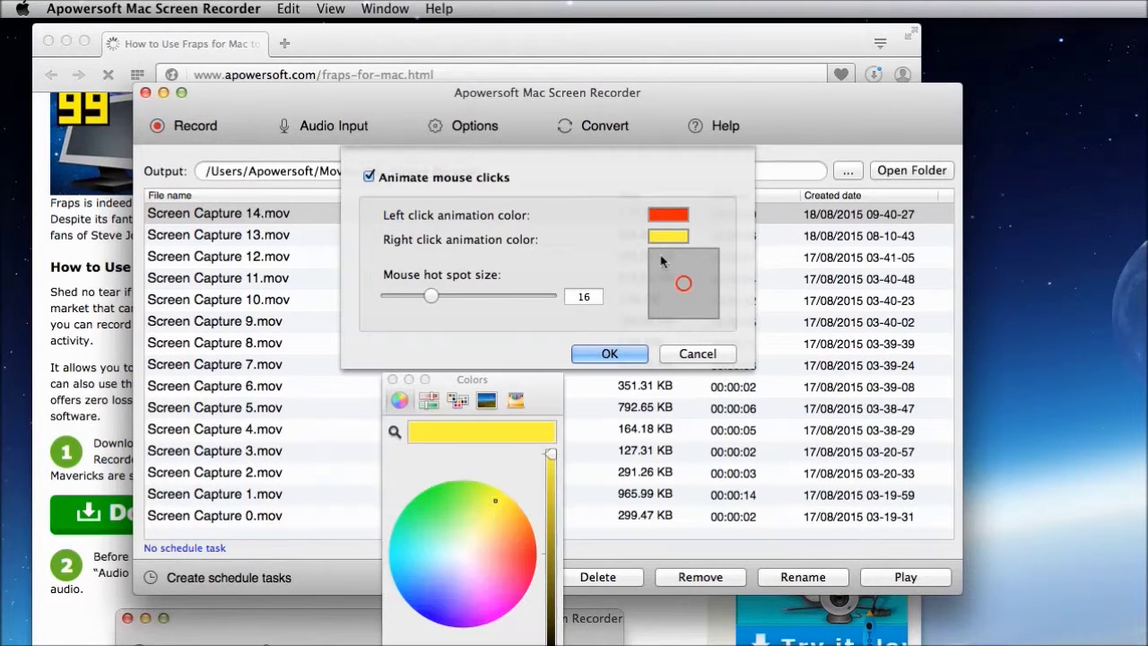
pyautogui.click(526, 541)
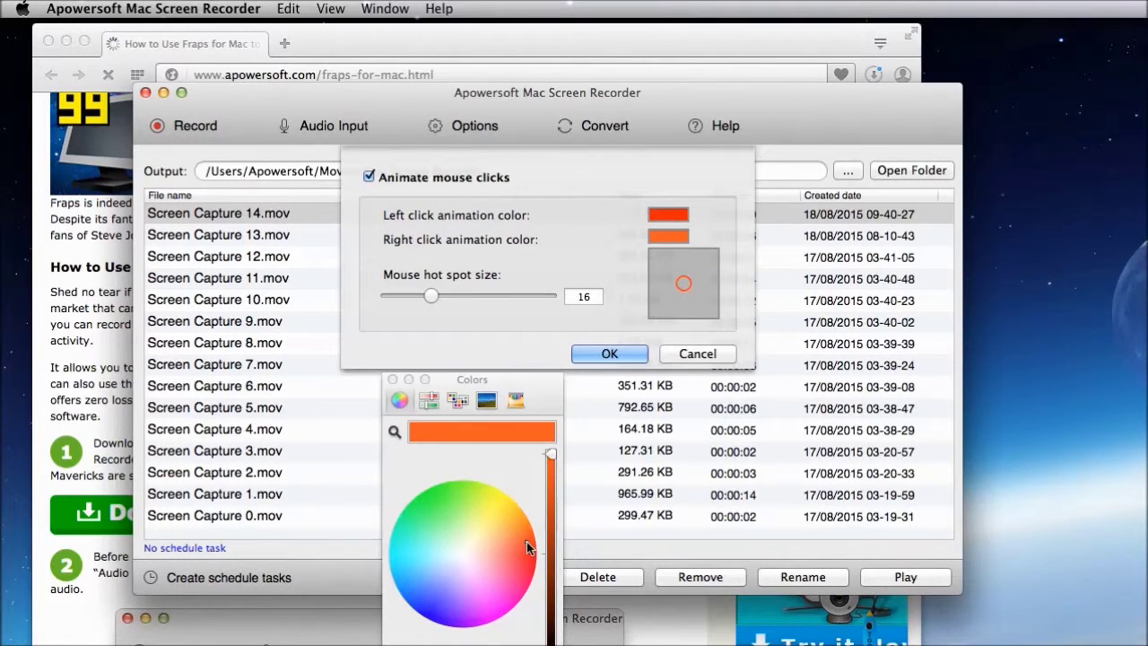
pyautogui.moveTo(526, 542); pyautogui.dragTo(524, 553)
pyautogui.click(455, 596)
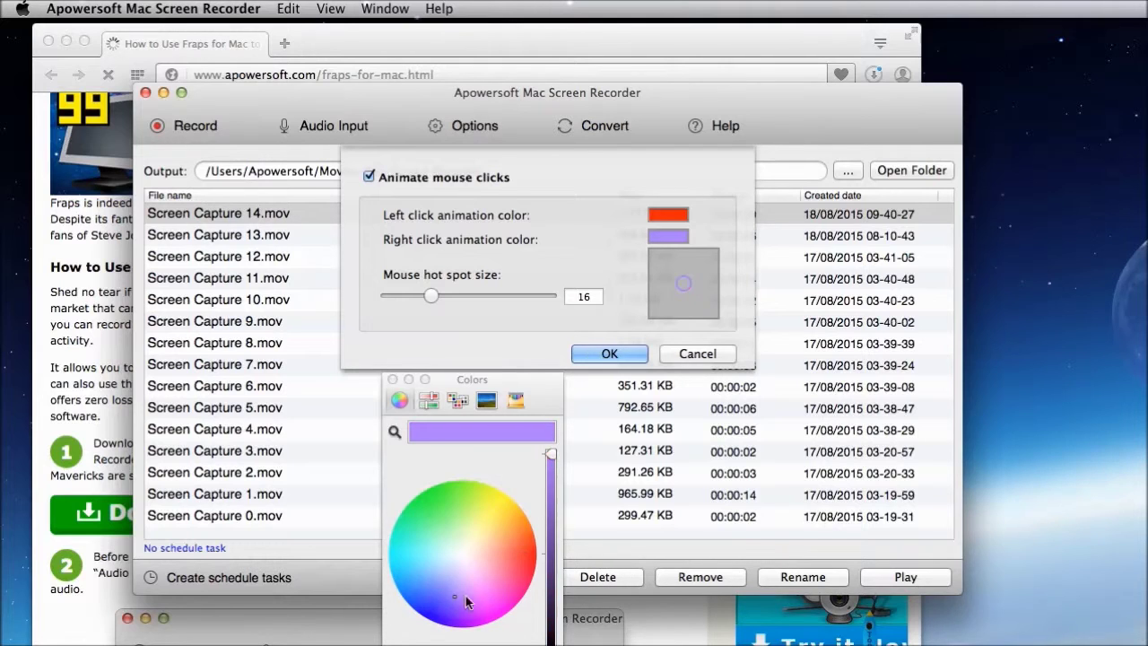
pyautogui.moveTo(434, 297)
pyautogui.mouseDown()
pyautogui.moveTo(415, 298)
pyautogui.moveTo(526, 298)
pyautogui.moveTo(418, 301)
pyautogui.mouseUp()
pyautogui.click(617, 353)
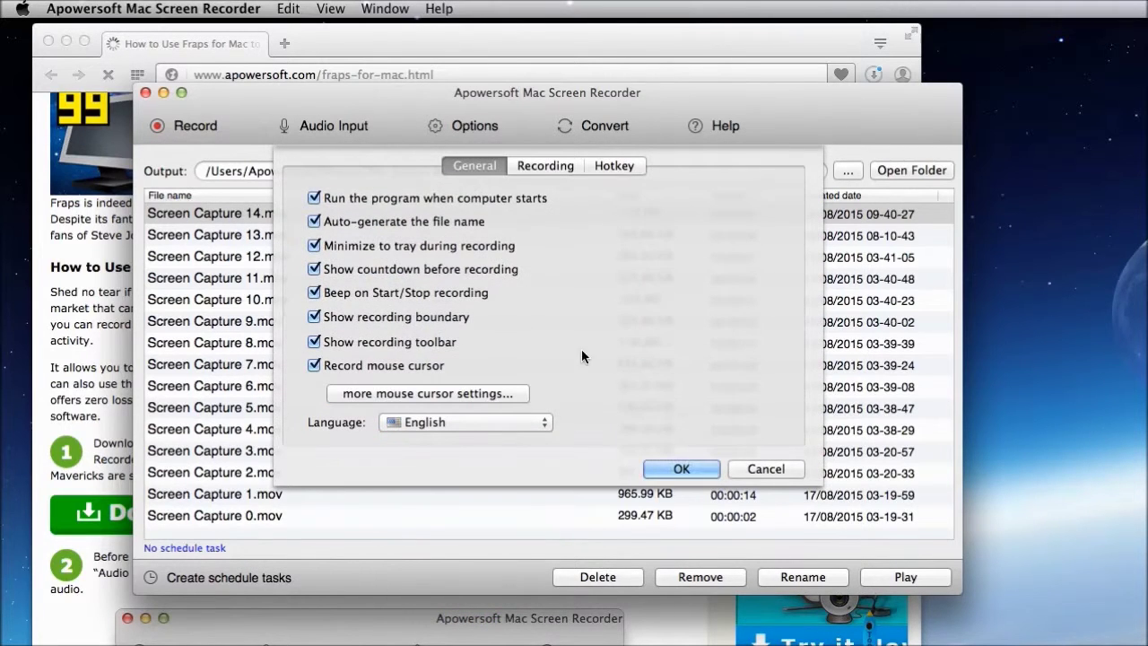
# Step: Check the video frame rate, quality and recording hotkey settings, and save the options
pyautogui.click(540, 166)
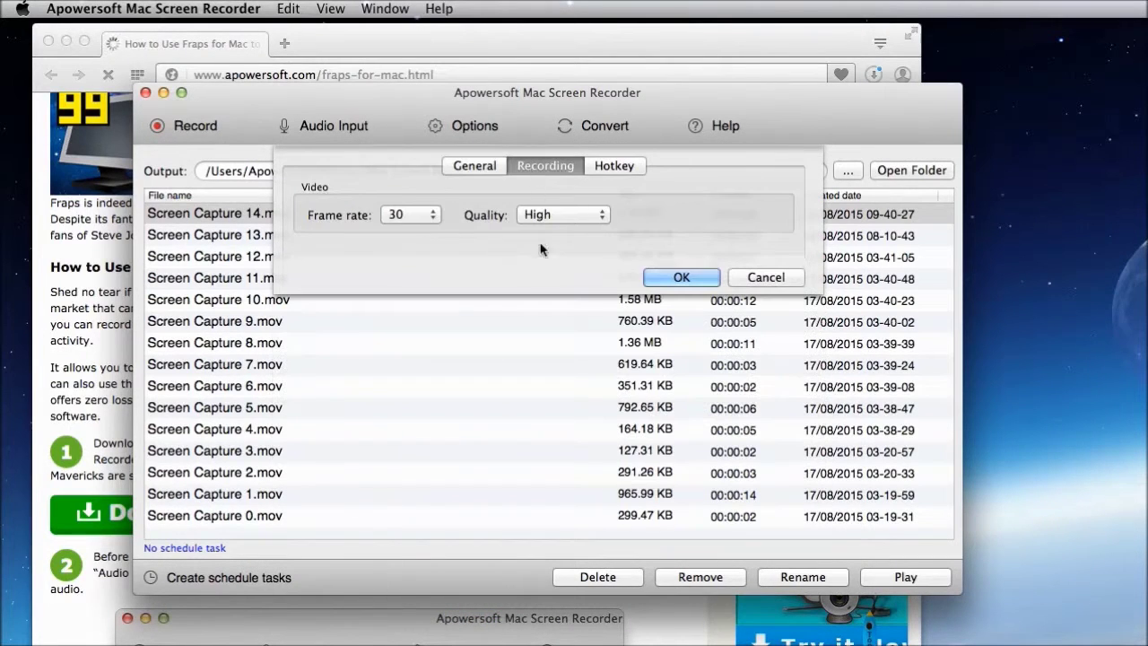
pyautogui.click(403, 223)
pyautogui.click(615, 246)
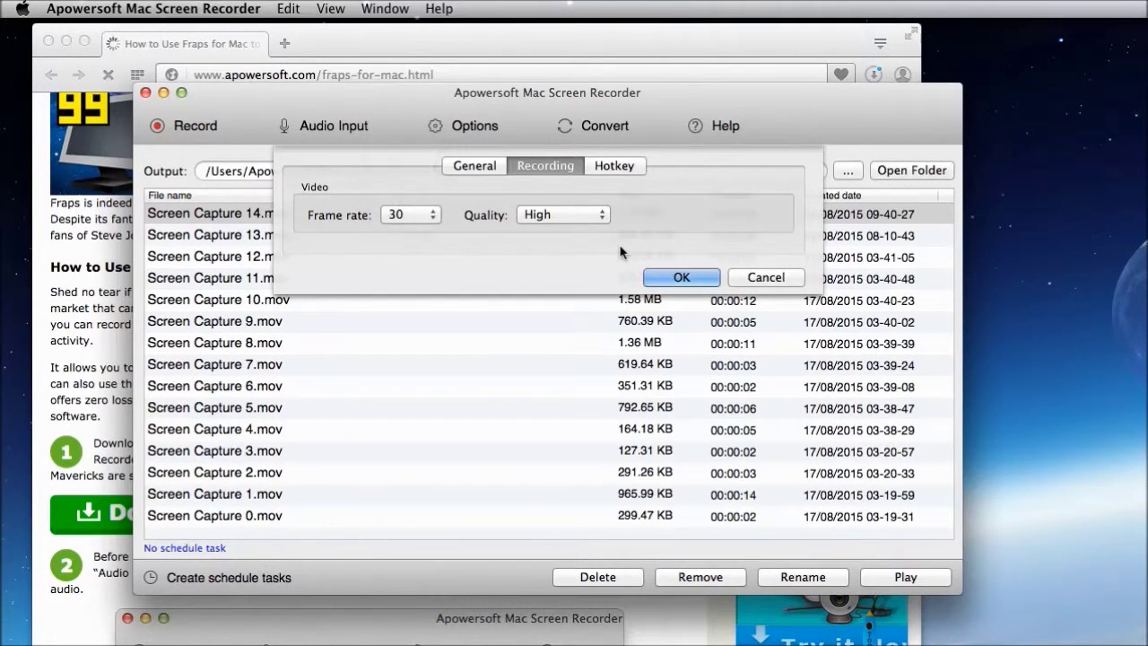
pyautogui.click(576, 217)
pyautogui.click(671, 214)
pyautogui.click(606, 165)
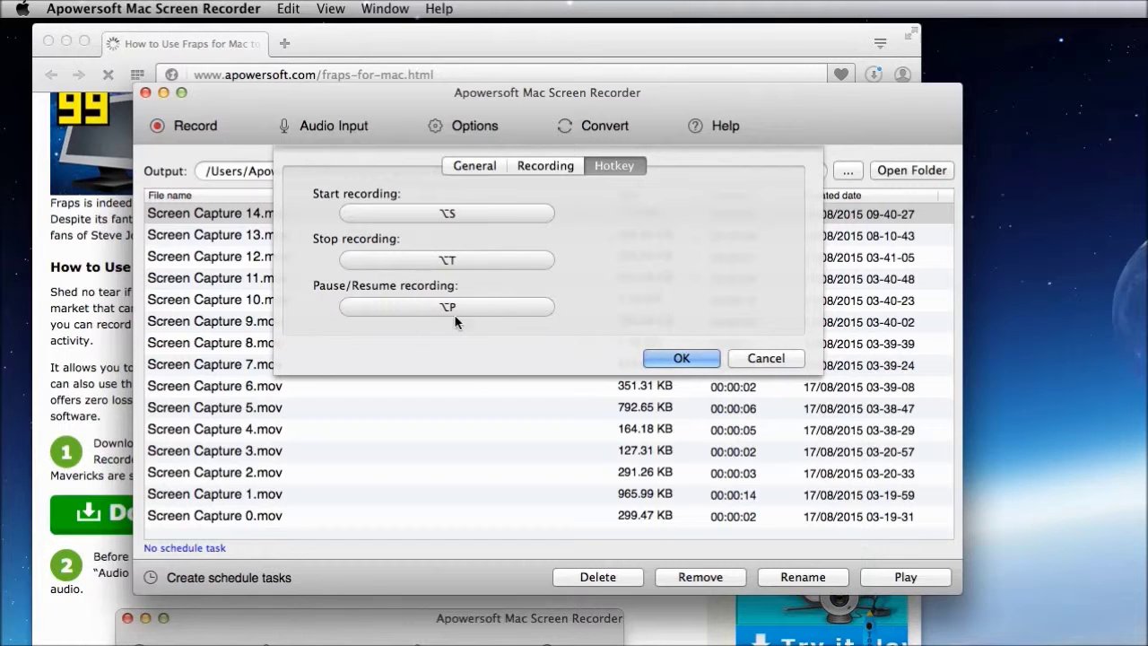
pyautogui.click(672, 359)
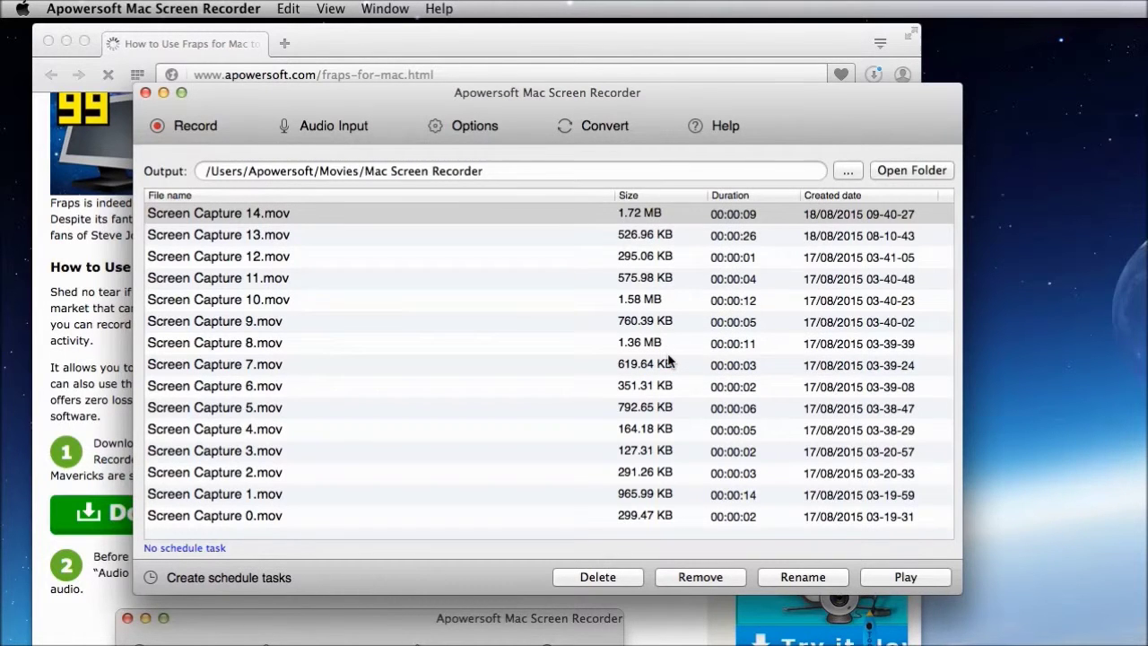
# Step: Select system sound as the audio input and look at the available recording modes
pyautogui.click(326, 129)
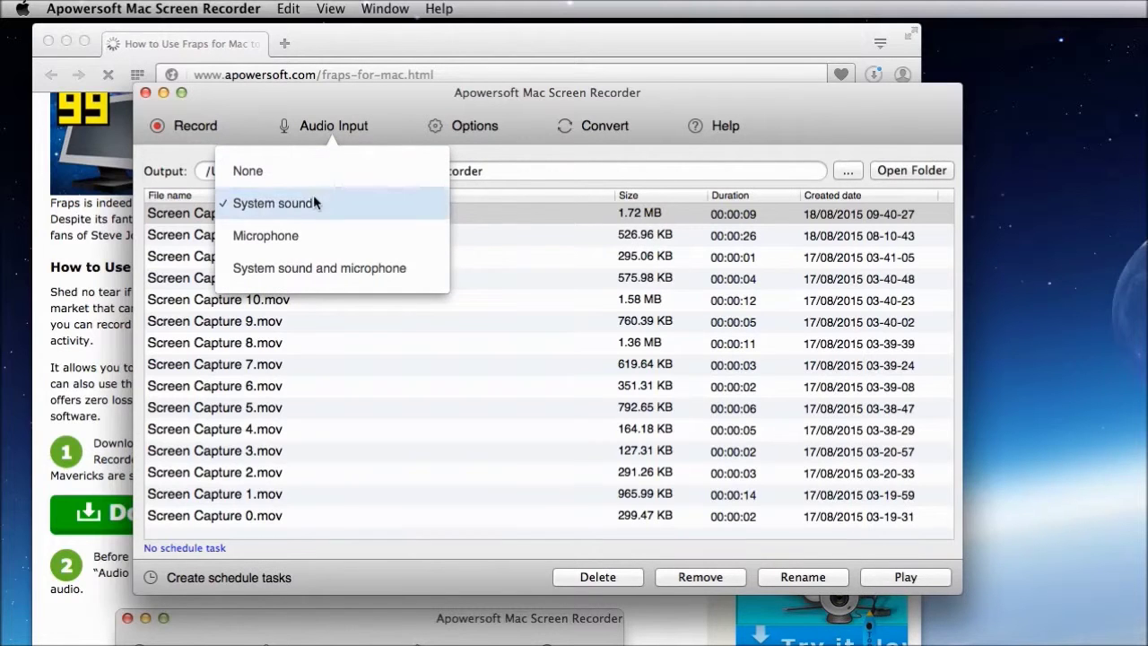
pyautogui.click(367, 209)
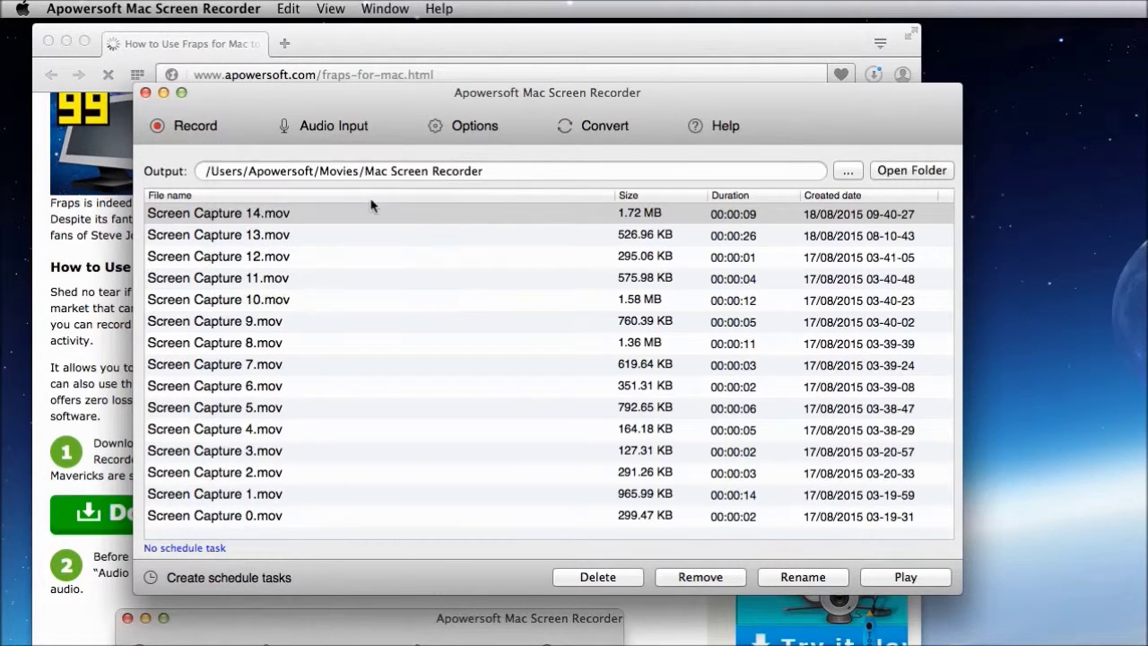
pyautogui.click(195, 130)
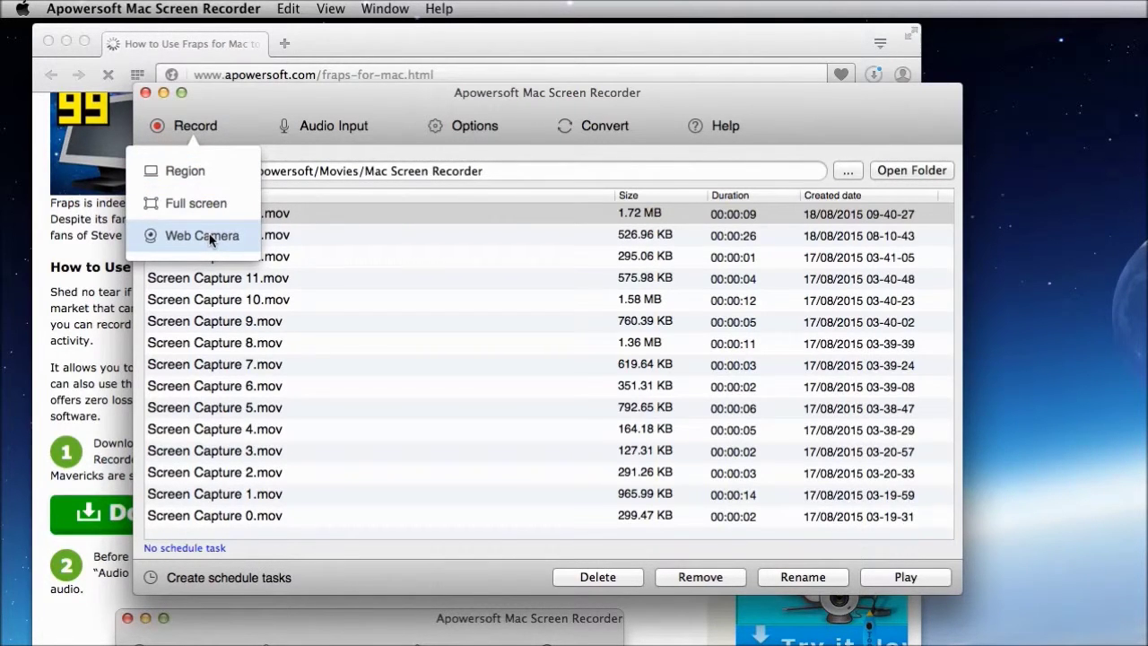
pyautogui.click(230, 109)
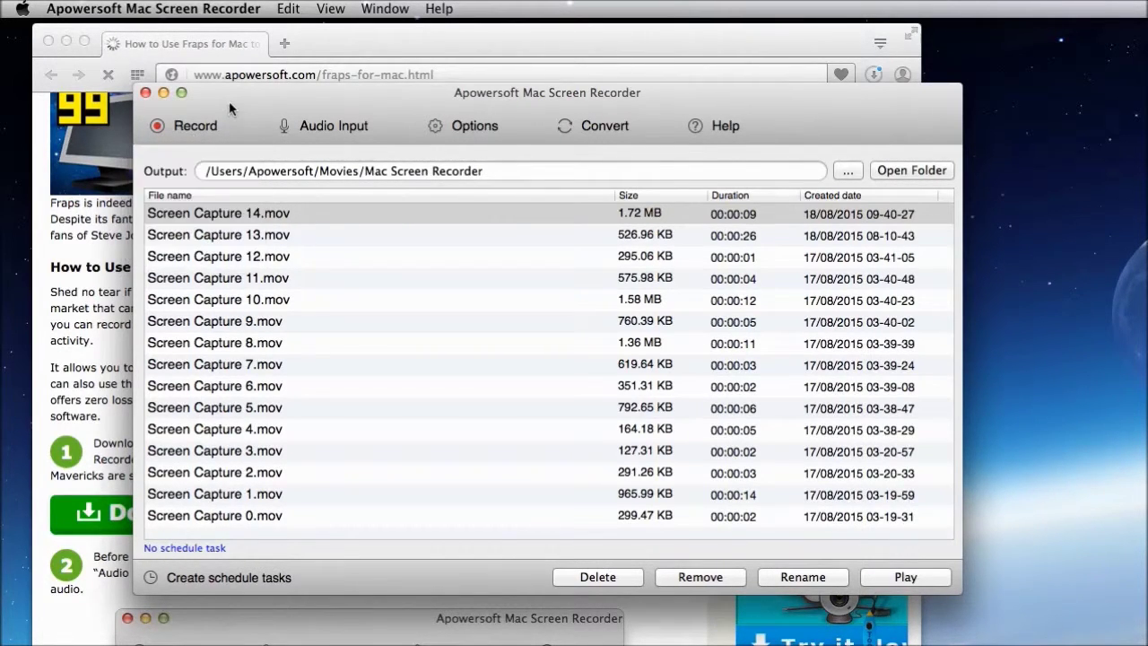
# Step: Close the browser window and place the funny cats video behind the recorder window
pyautogui.click(65, 41)
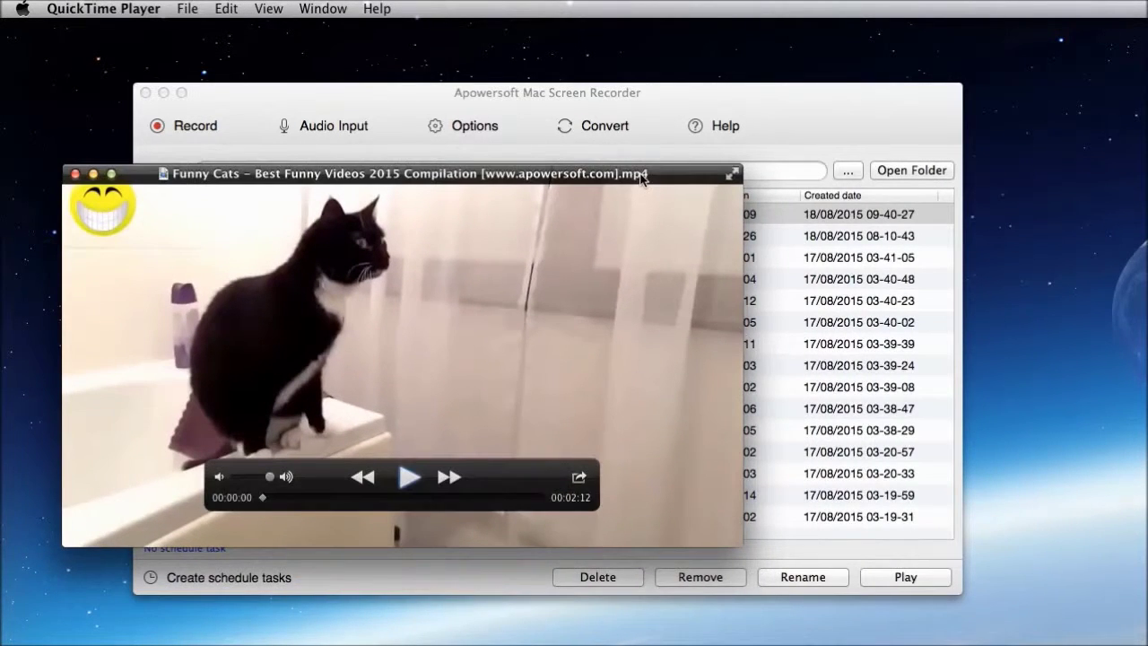
pyautogui.moveTo(643, 179); pyautogui.dragTo(810, 77)
pyautogui.click(478, 562)
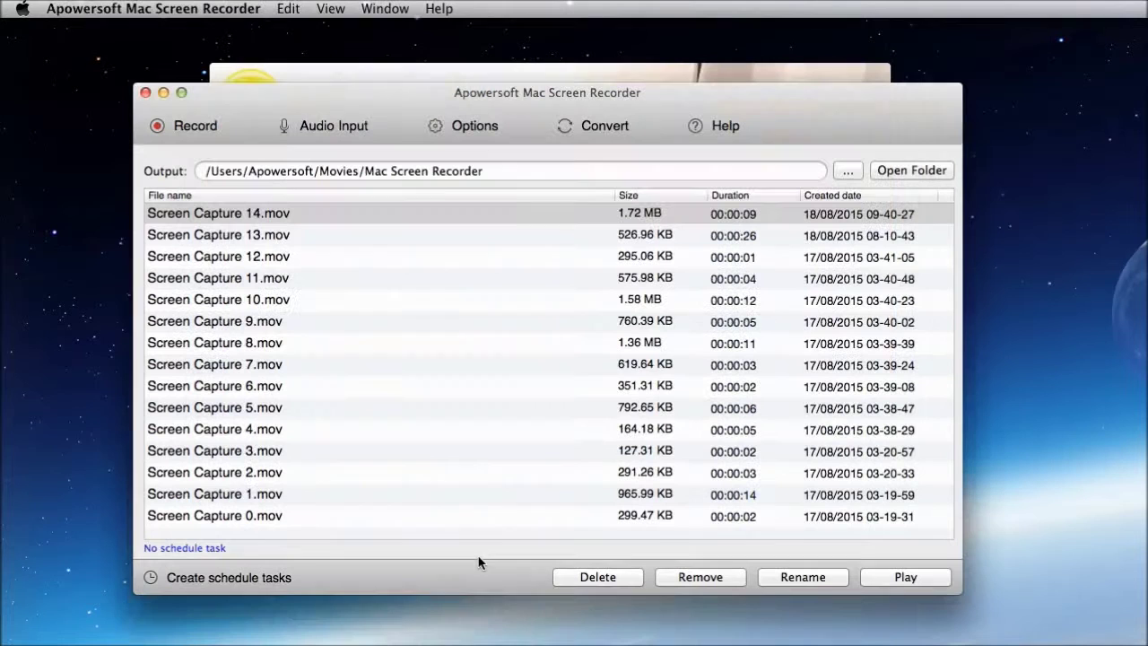
# Step: Start a region recording with a capture area of about 751x422 fitted around the cat video
pyautogui.click(190, 128)
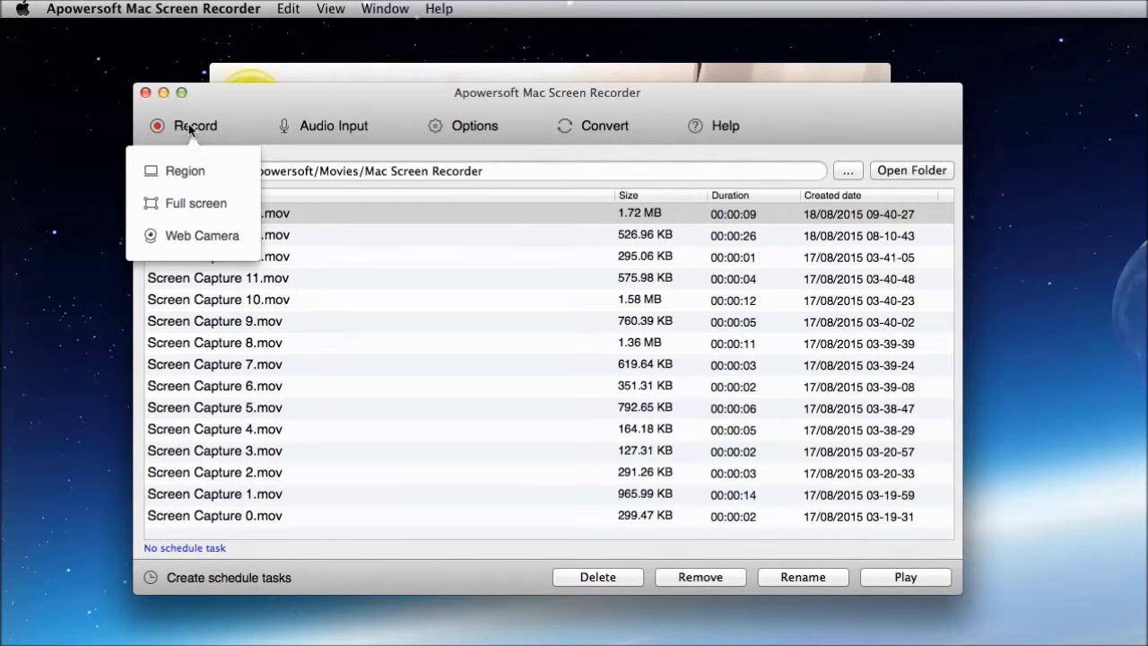
pyautogui.click(182, 171)
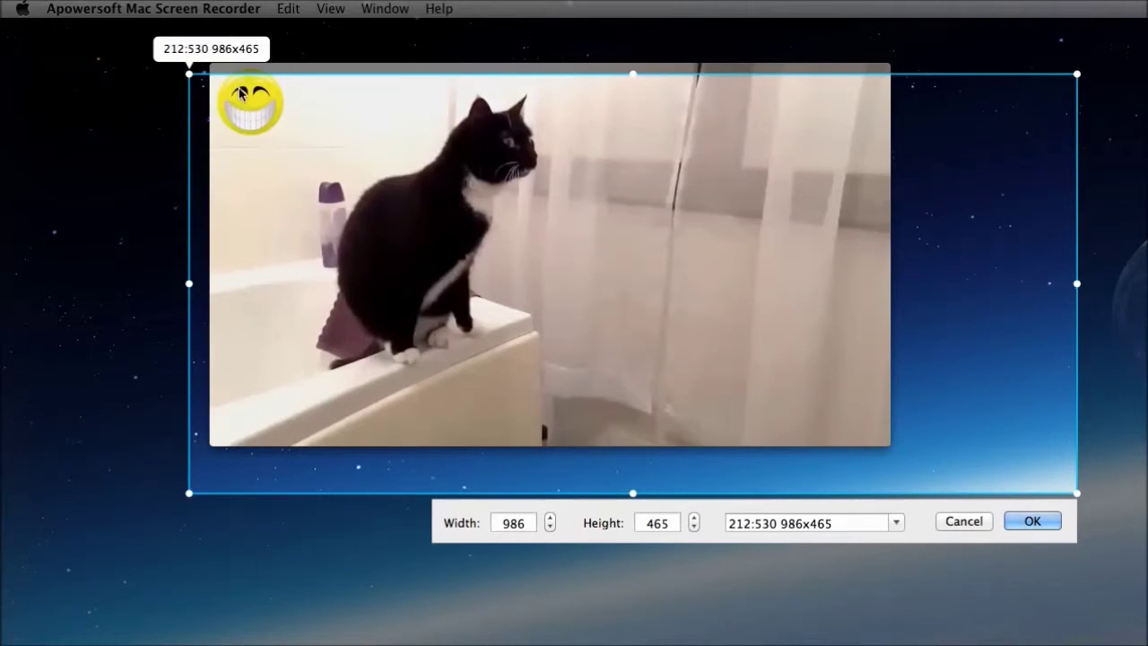
pyautogui.moveTo(212, 66); pyautogui.dragTo(889, 449)
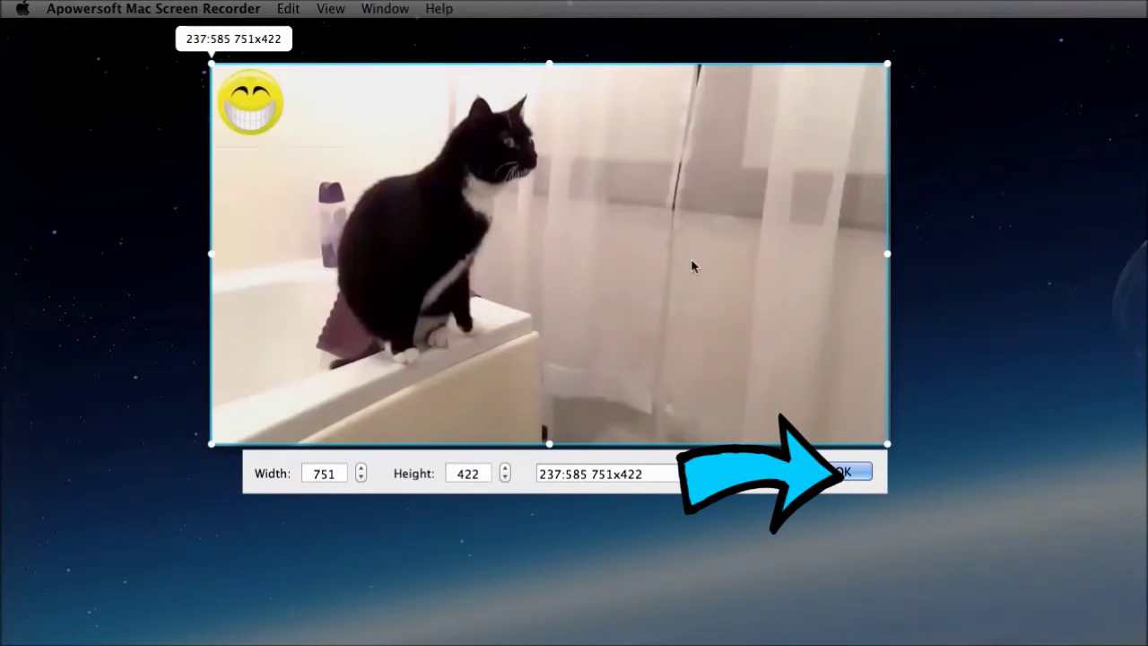
pyautogui.click(847, 472)
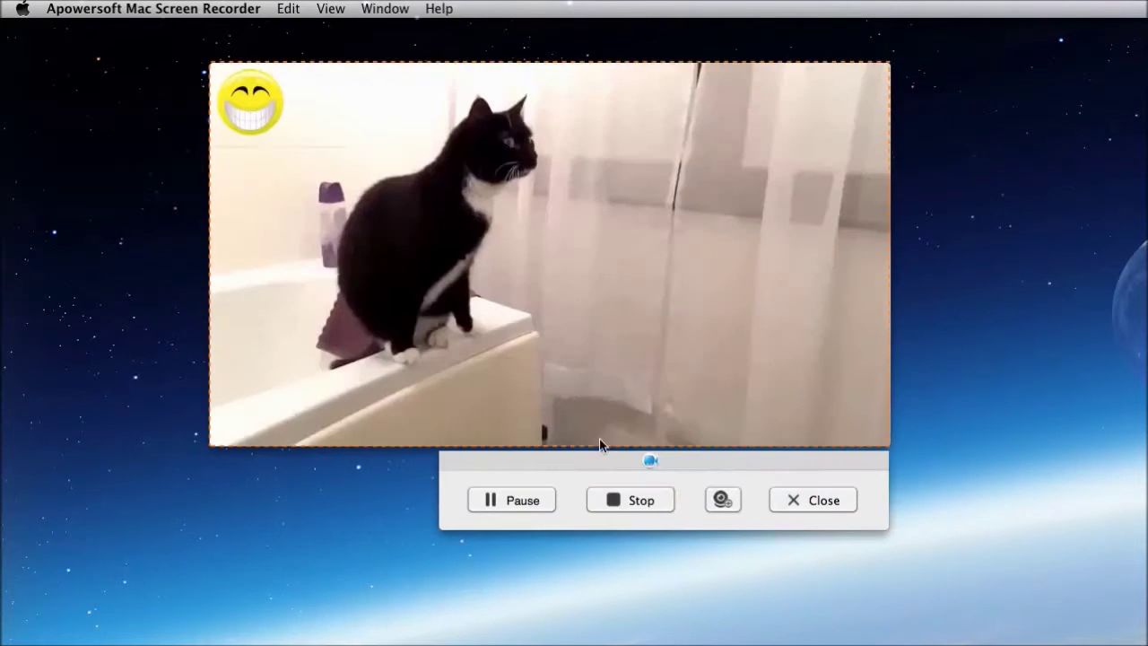
# Step: Record the cat video playing for about 19 seconds, stop the recording and close the source video
pyautogui.click(559, 382)
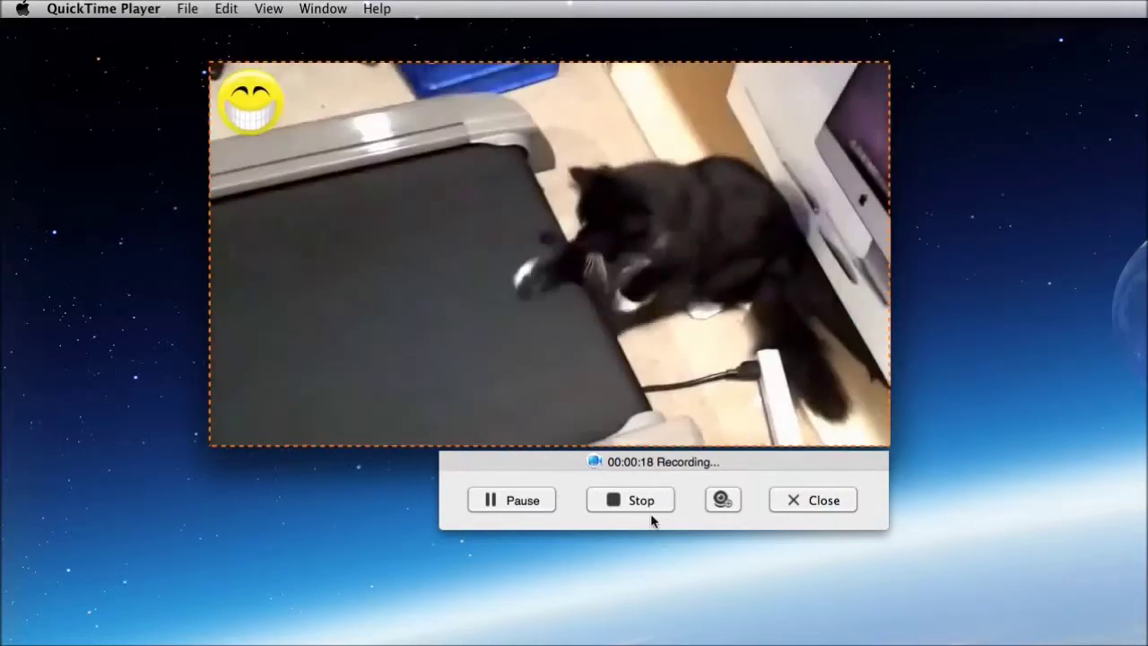
pyautogui.click(640, 499)
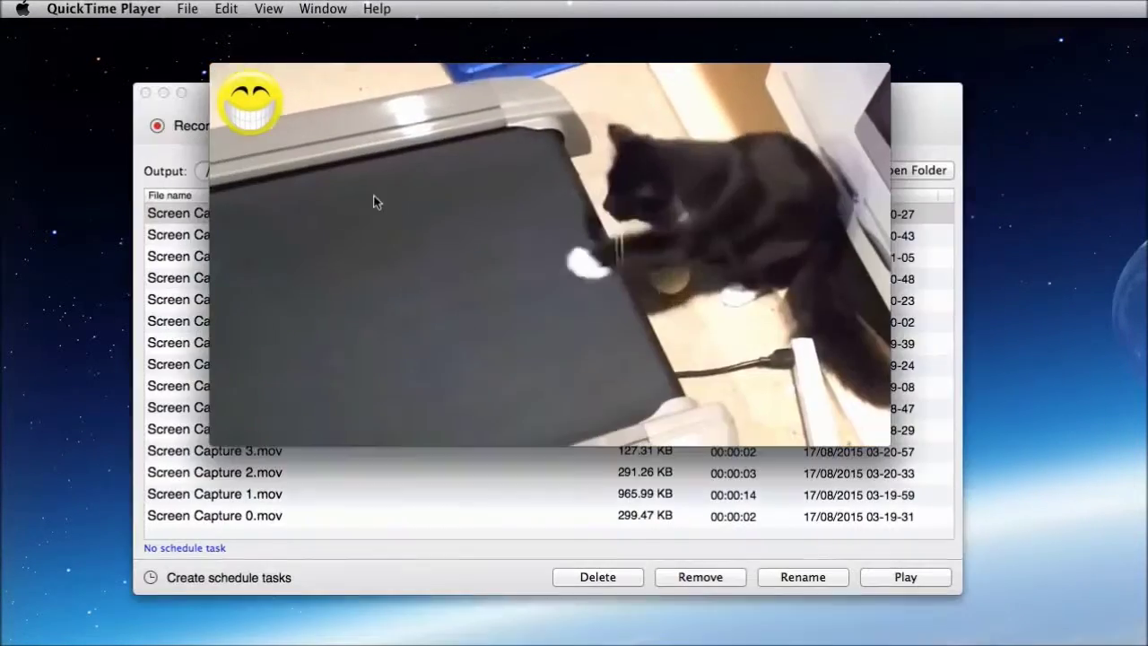
pyautogui.click(224, 73)
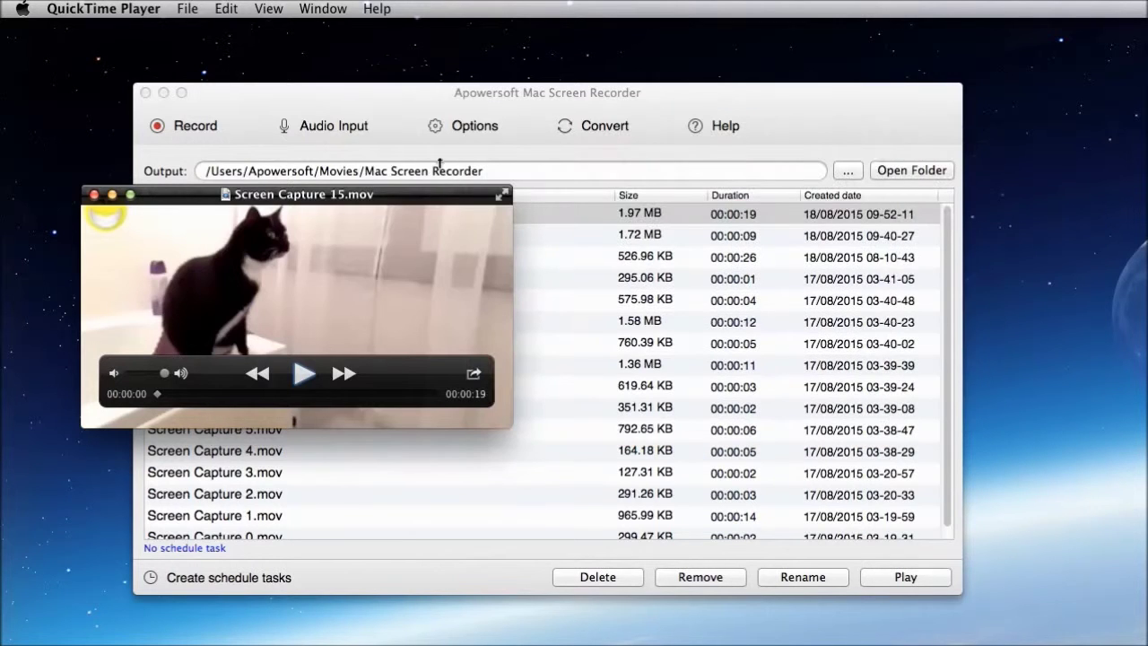
# Step: Play back Screen Capture 15.mov, skip ahead in it, and close the player window
pyautogui.click(303, 373)
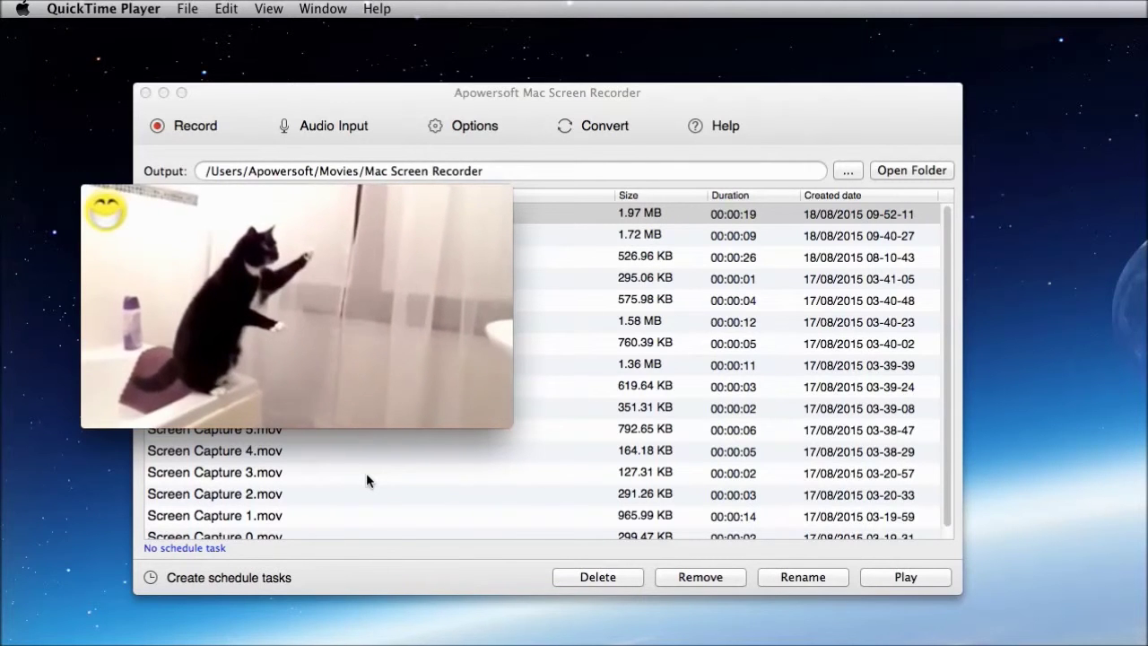
pyautogui.moveTo(309, 398)
pyautogui.moveTo(309, 397); pyautogui.dragTo(375, 399)
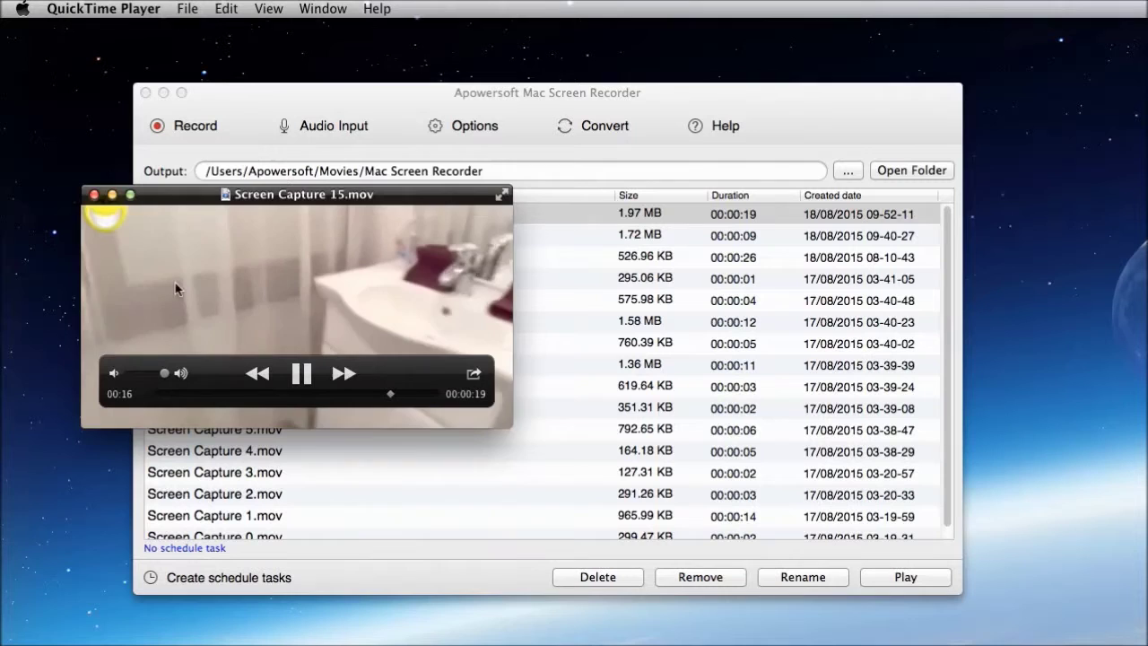
pyautogui.click(94, 195)
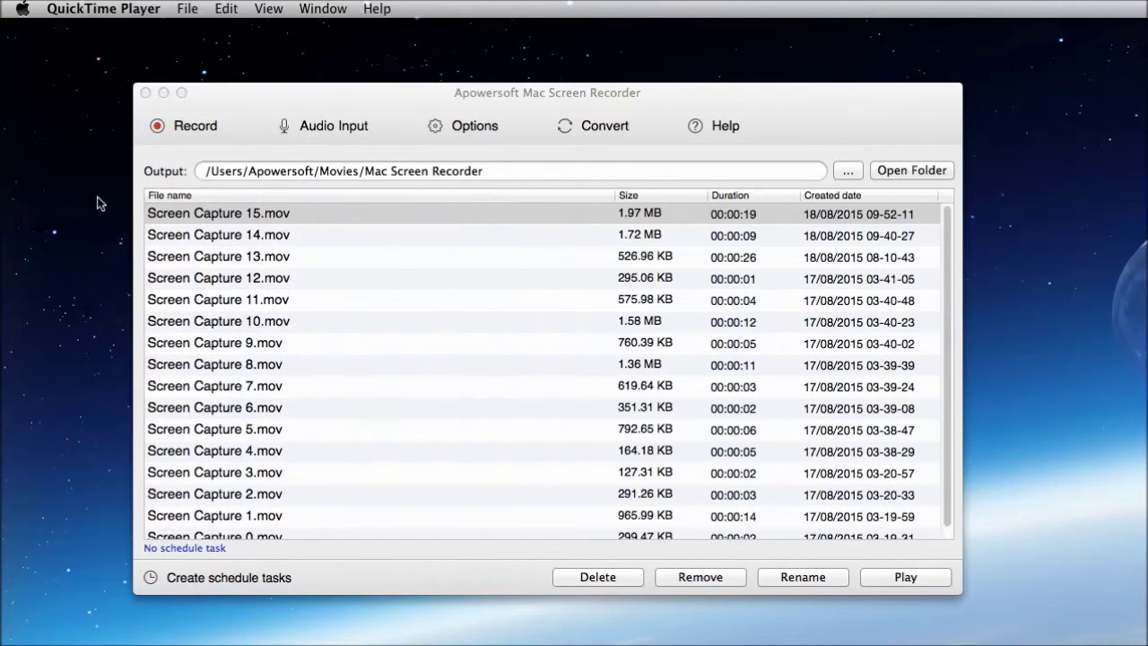
# Step: Open Screen Capture 15.mov in the video converter and move the converter window fully into view
pyautogui.rightClick(535, 218)
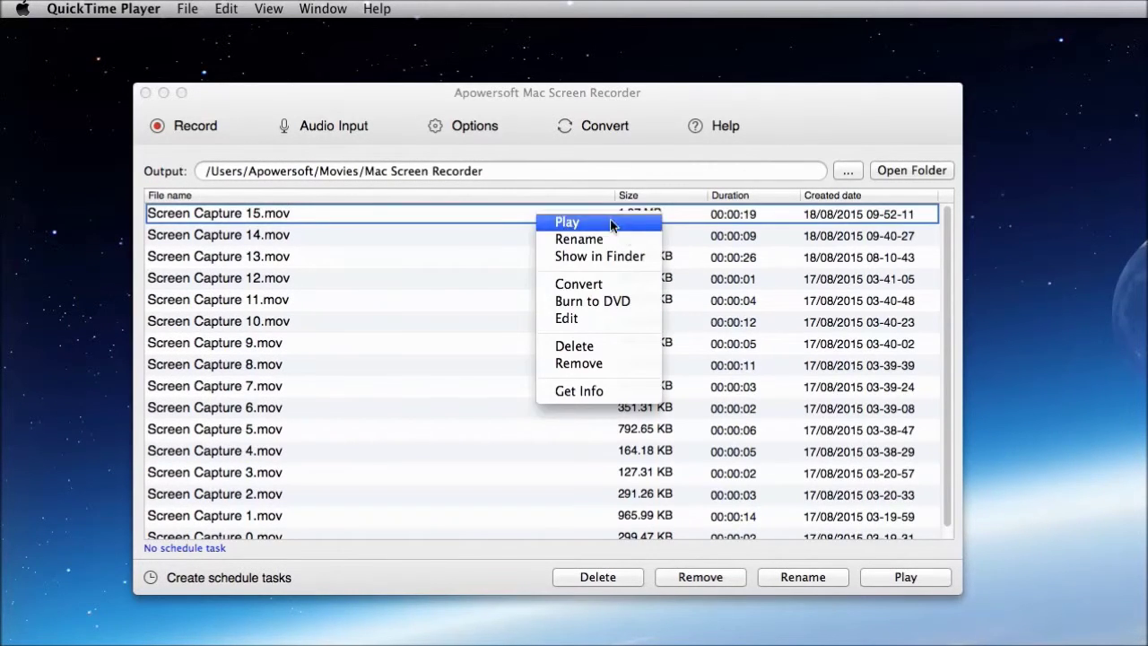
pyautogui.click(636, 284)
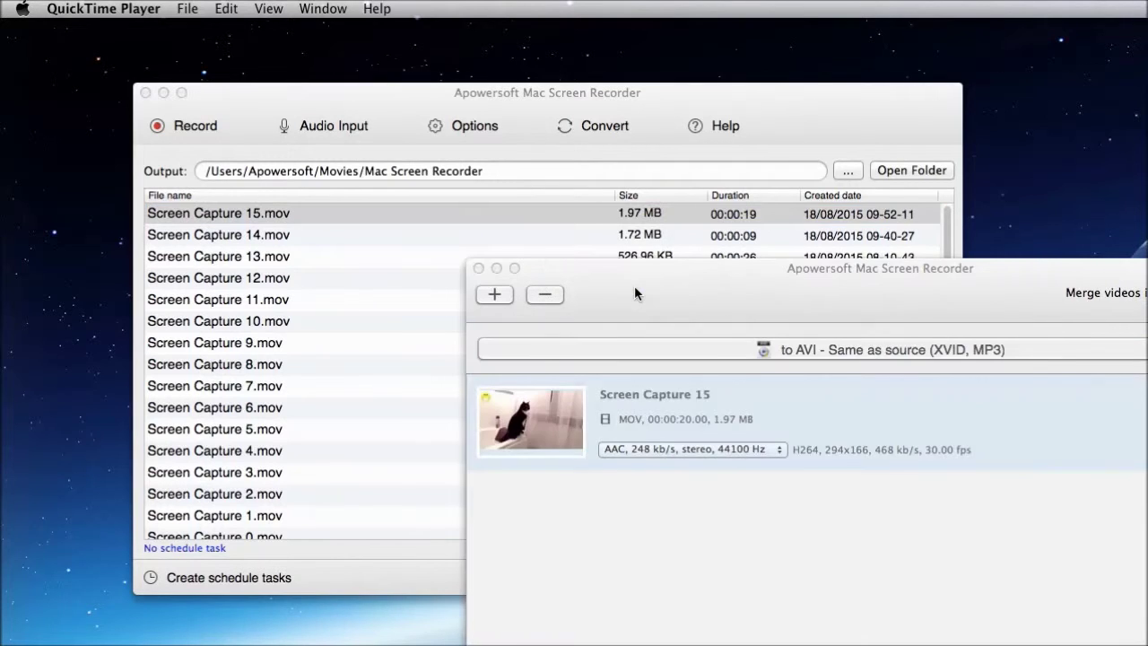
pyautogui.moveTo(639, 289); pyautogui.dragTo(377, 124)
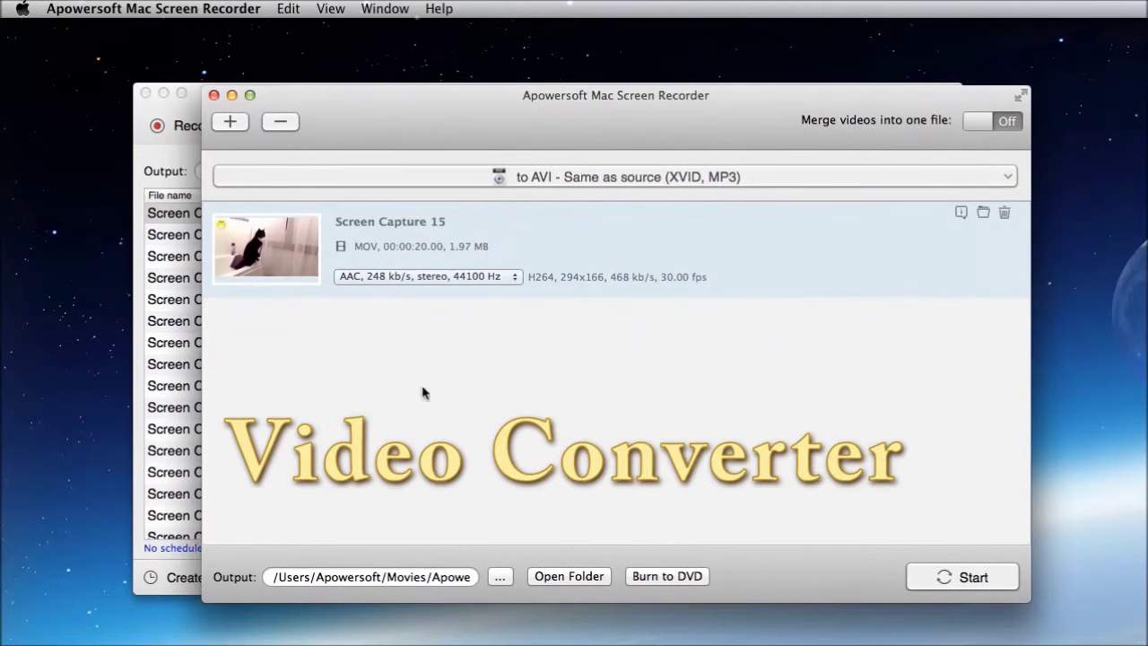
# Step: Set the conversion output format to MKV with the Same as source profile (H.264, AC3) and save the choice
pyautogui.click(662, 177)
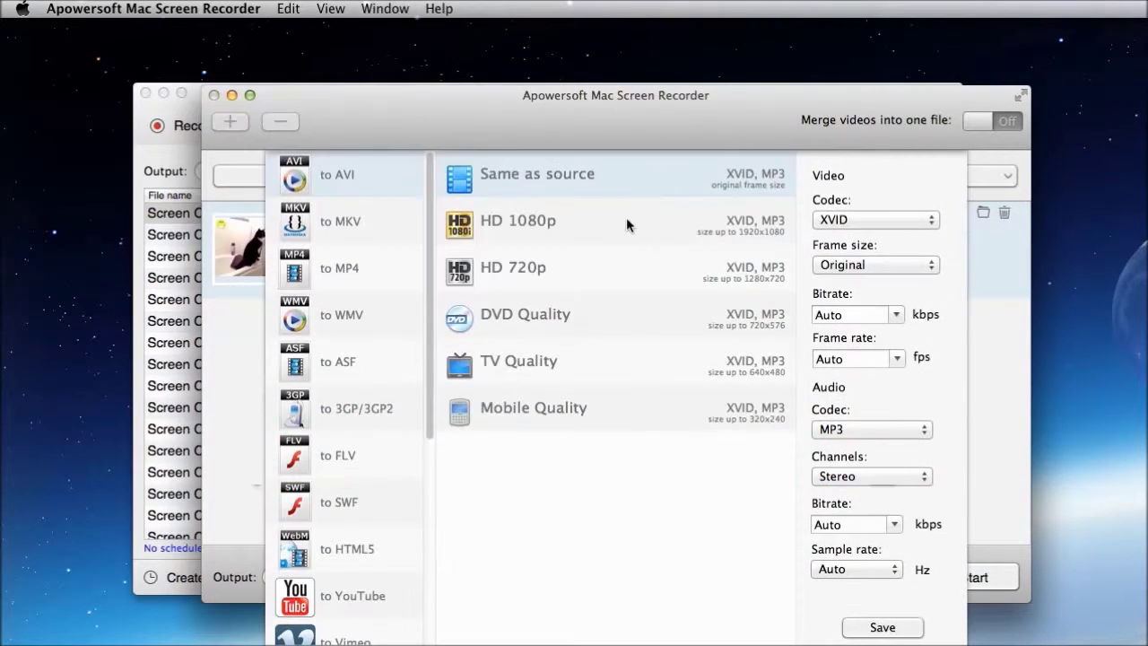
pyautogui.click(350, 233)
pyautogui.click(350, 284)
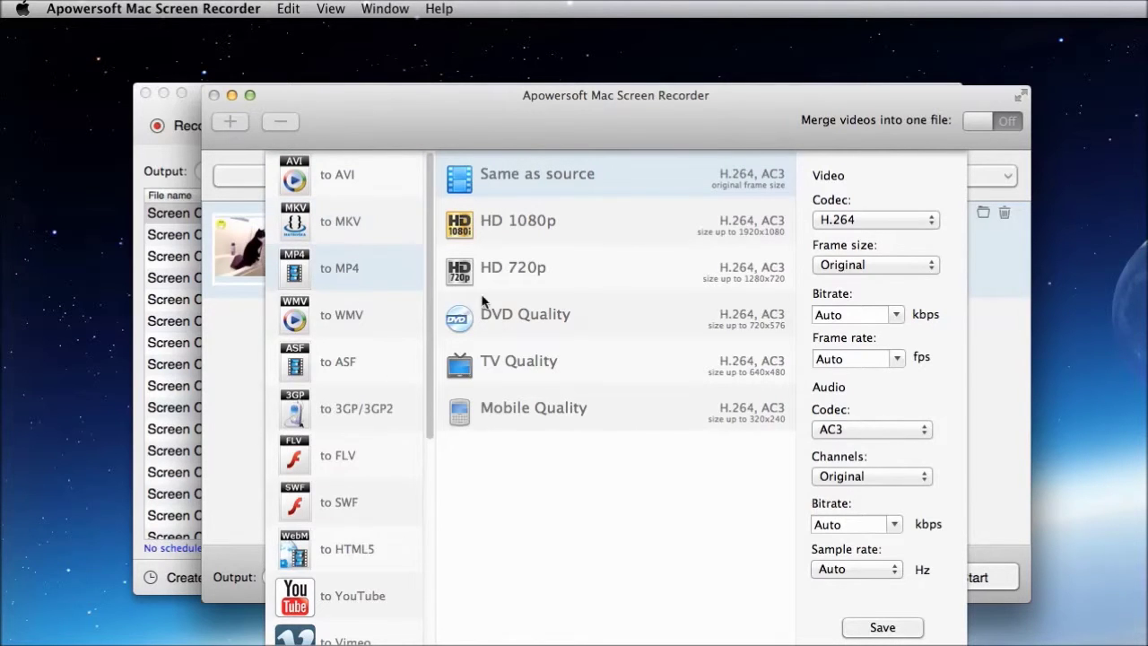
pyautogui.scroll(-4, 392, 317)
pyautogui.scroll(4, 390, 316)
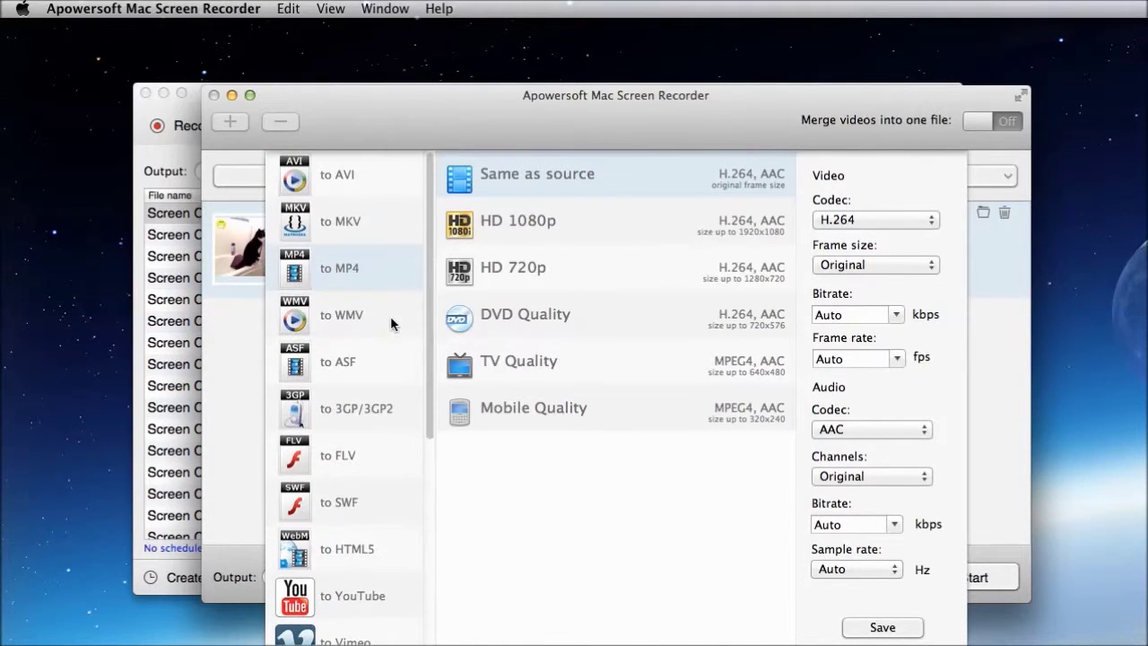
pyautogui.click(362, 225)
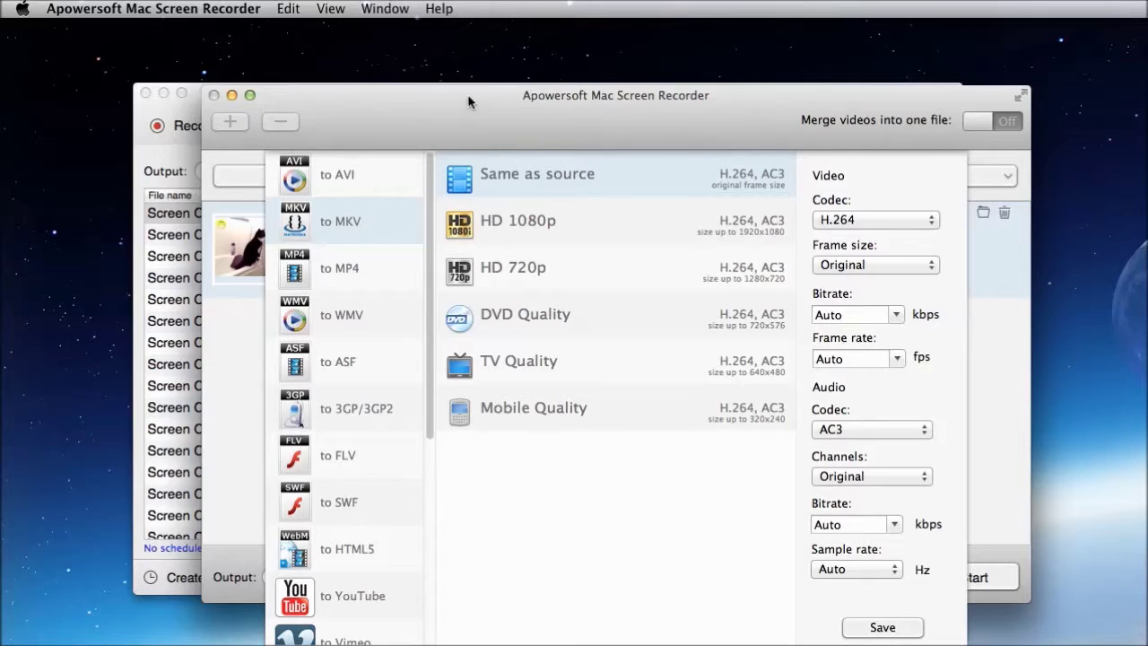
pyautogui.moveTo(468, 101); pyautogui.dragTo(455, 51)
pyautogui.click(538, 617)
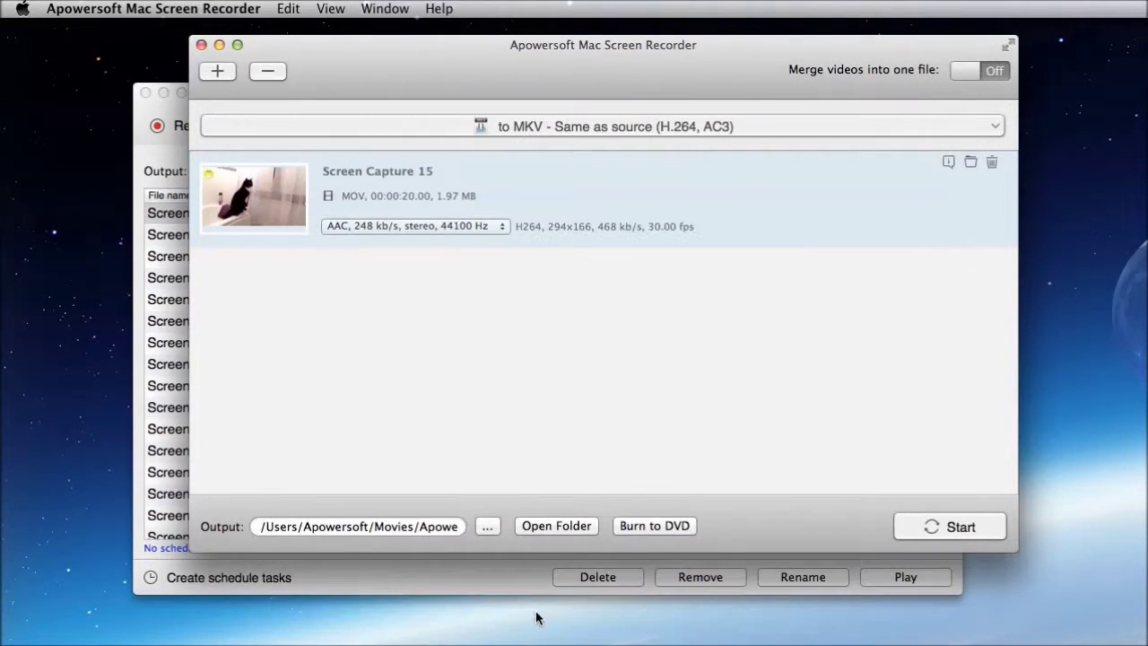
# Step: Convert Screen Capture 15 to MKV, dismiss the completion notice and close the converter window
pyautogui.click(959, 526)
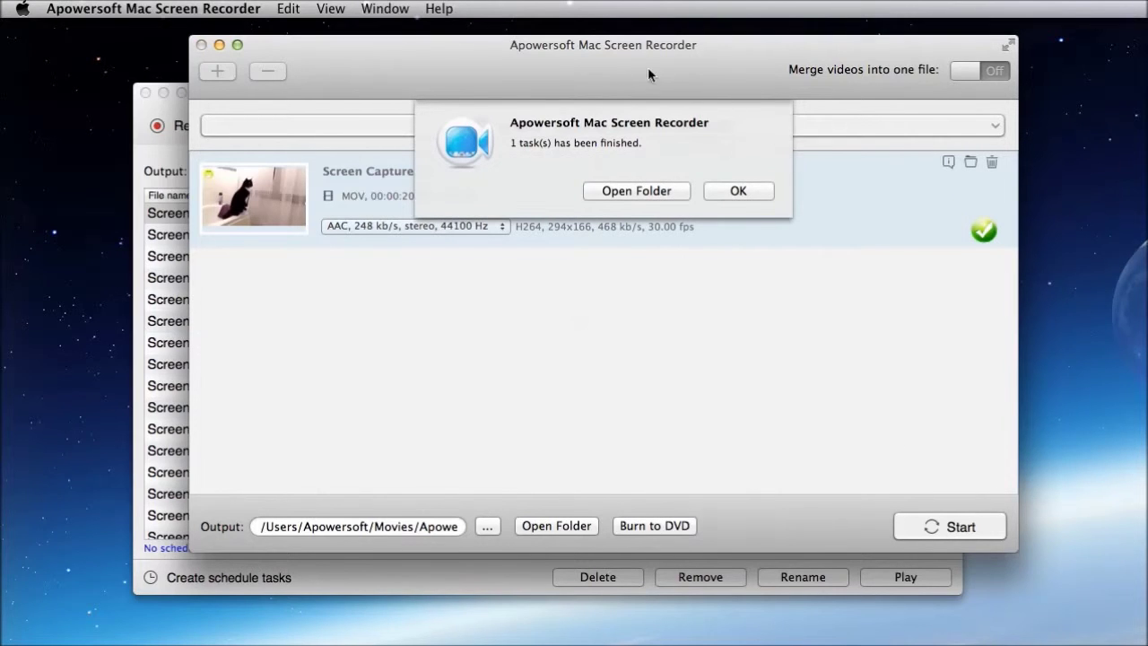
pyautogui.click(738, 192)
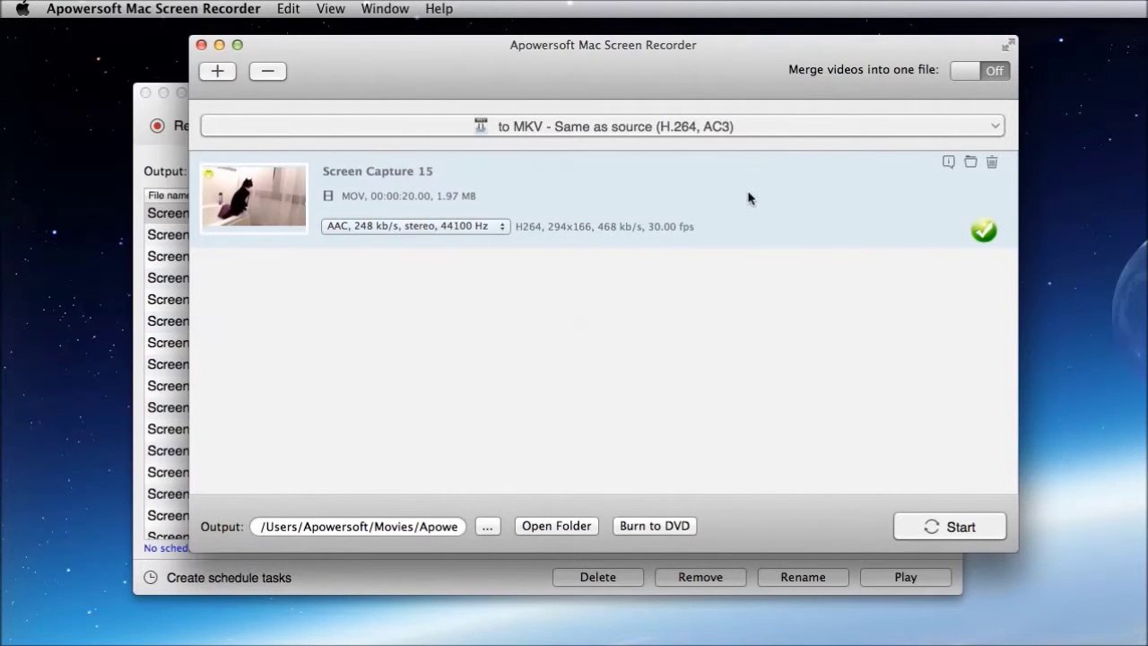
pyautogui.click(201, 46)
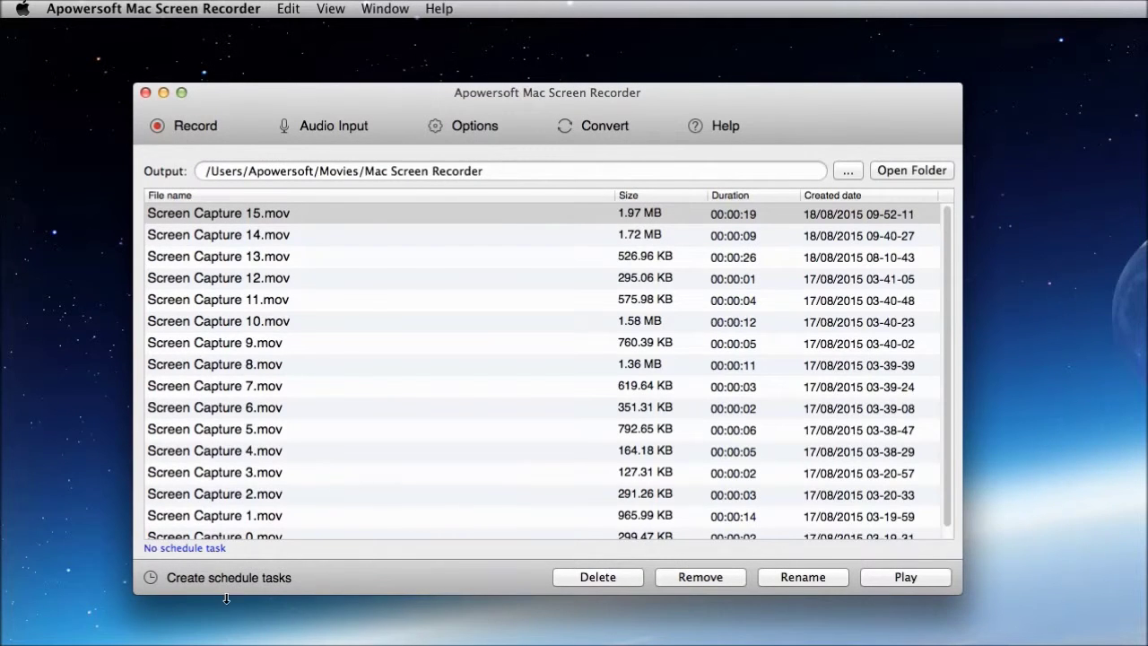
# Step: Create a daily scheduled task that records the full screen from 9:54:15 AM for a duration of 00:10:00, and save the schedule
pyautogui.click(269, 581)
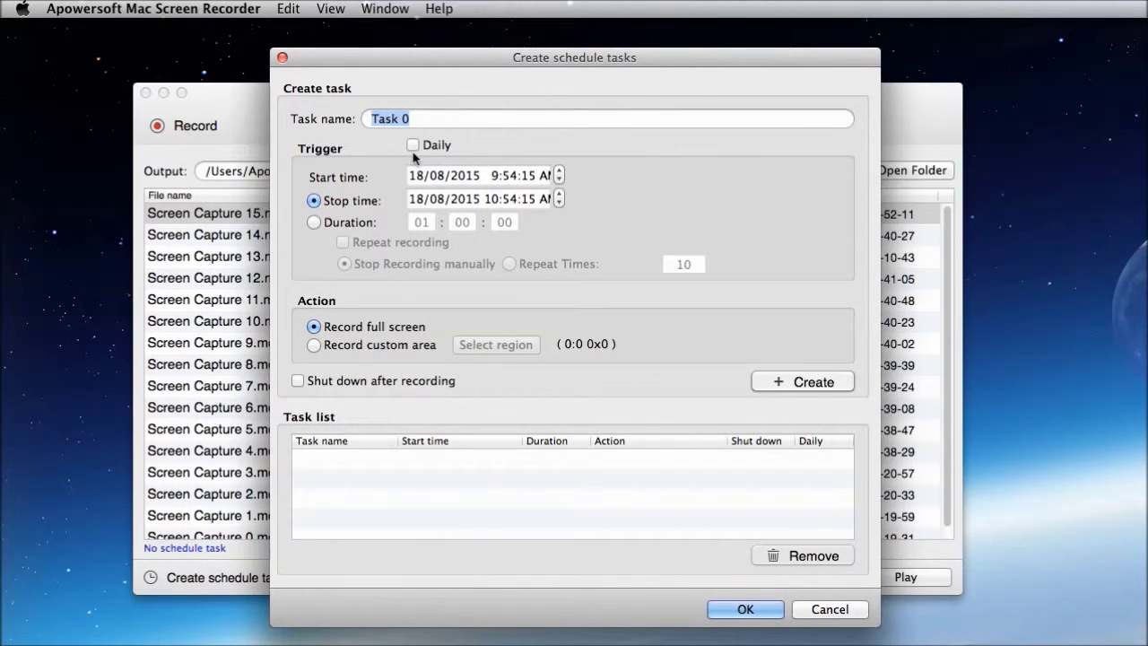
pyautogui.click(412, 146)
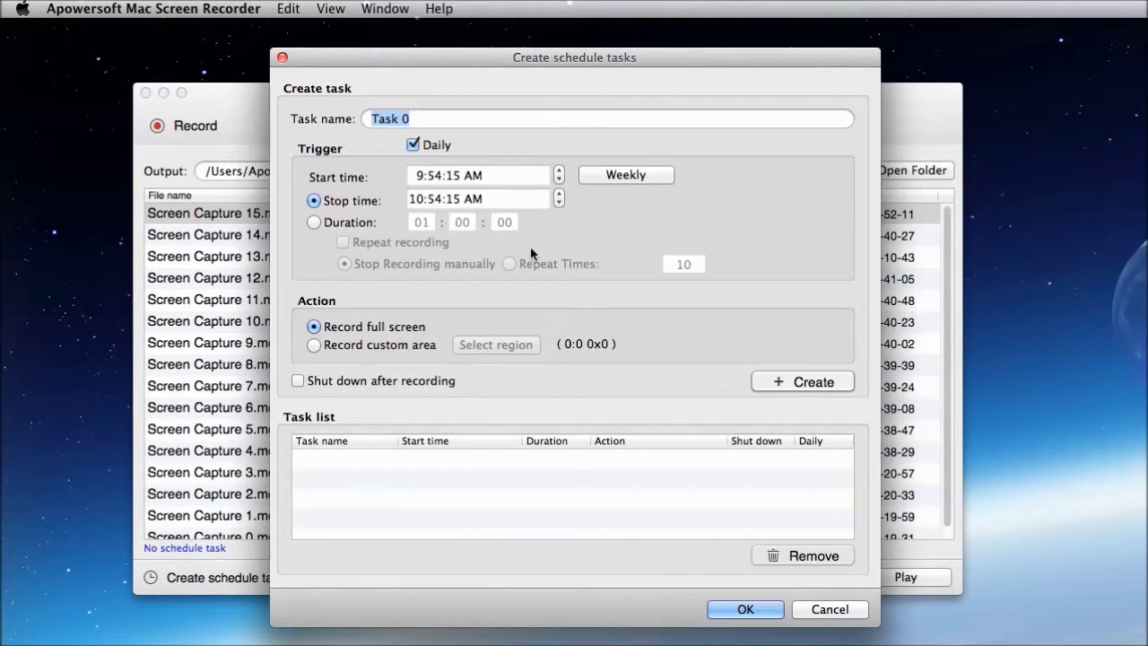
pyautogui.click(357, 230)
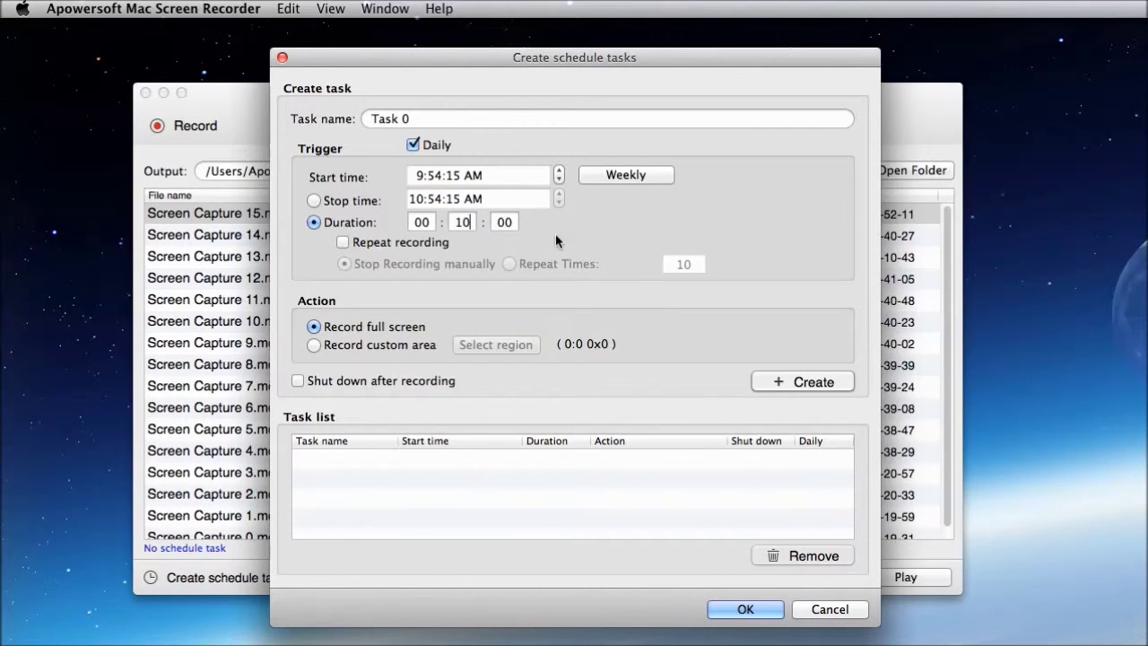
pyautogui.click(778, 381)
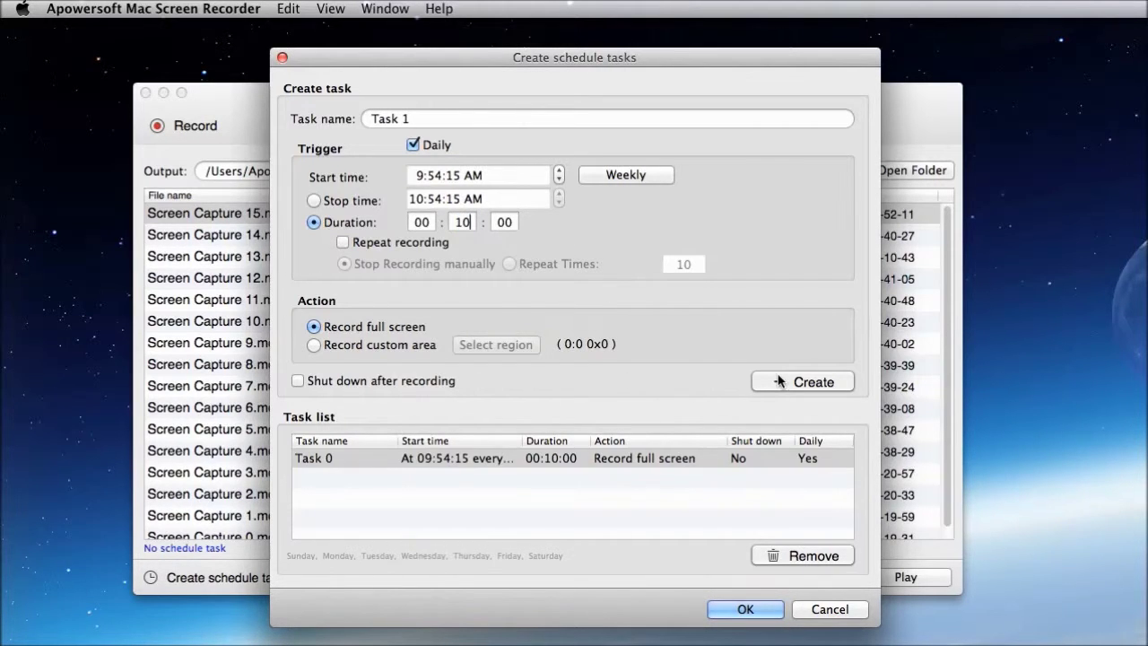
pyautogui.click(337, 466)
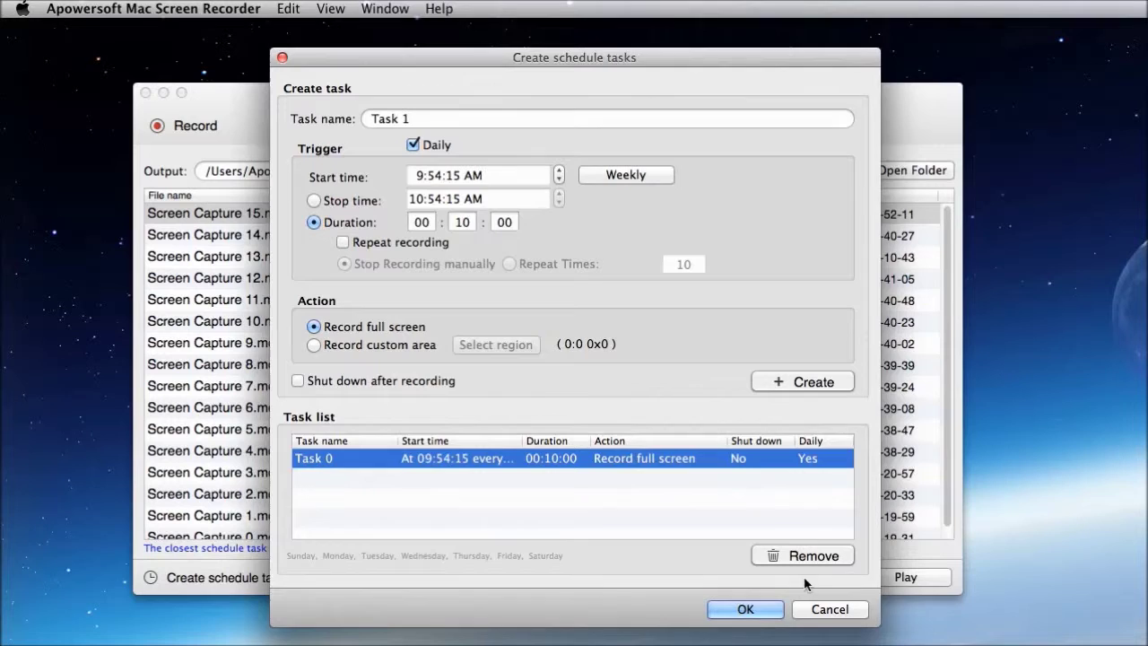
pyautogui.click(745, 610)
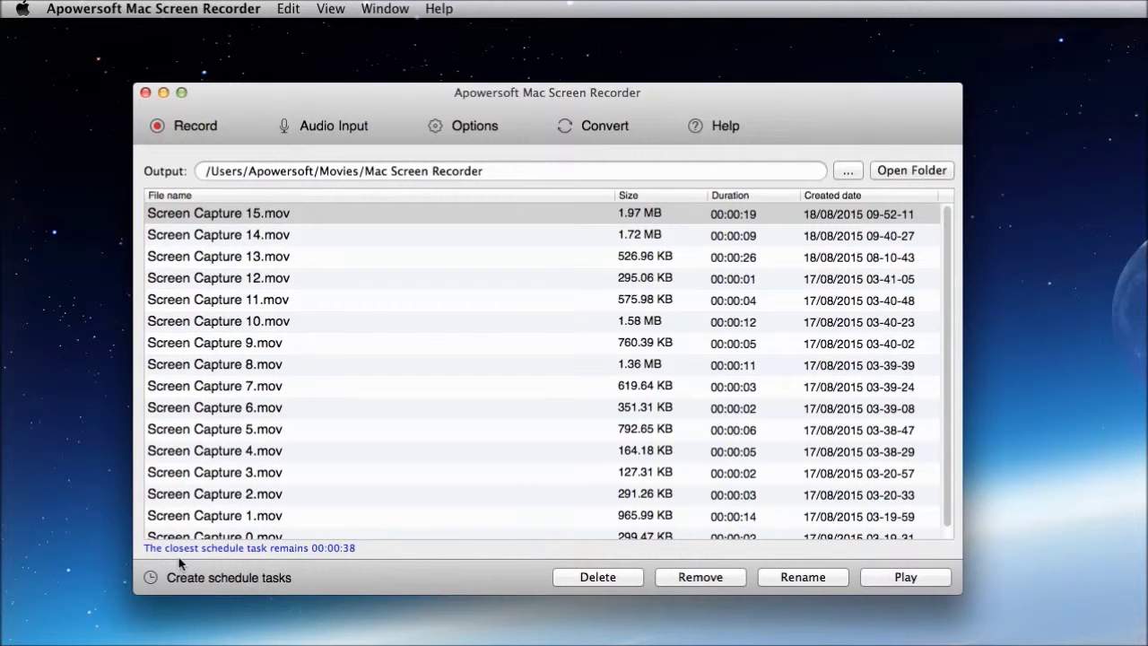